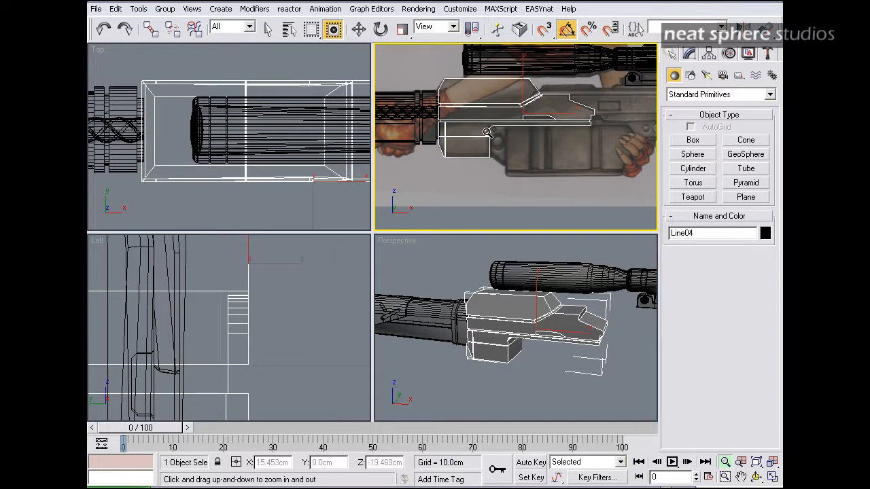
- Trace the small angled bracket under the gun body as a closed straight-segment line in the Front view
{"action": "left_click_drag", "start_coordinate": [480, 122], "coordinate": [487, 91]}
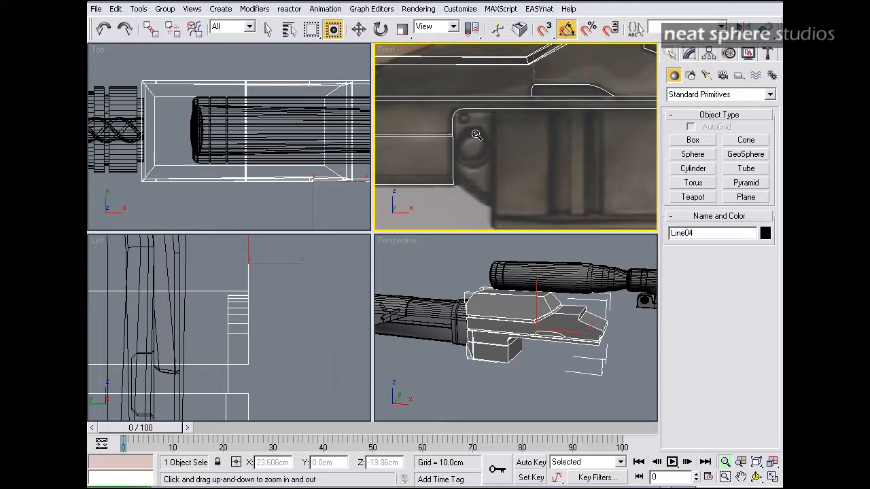
{"action": "left_click", "coordinate": [691, 75]}
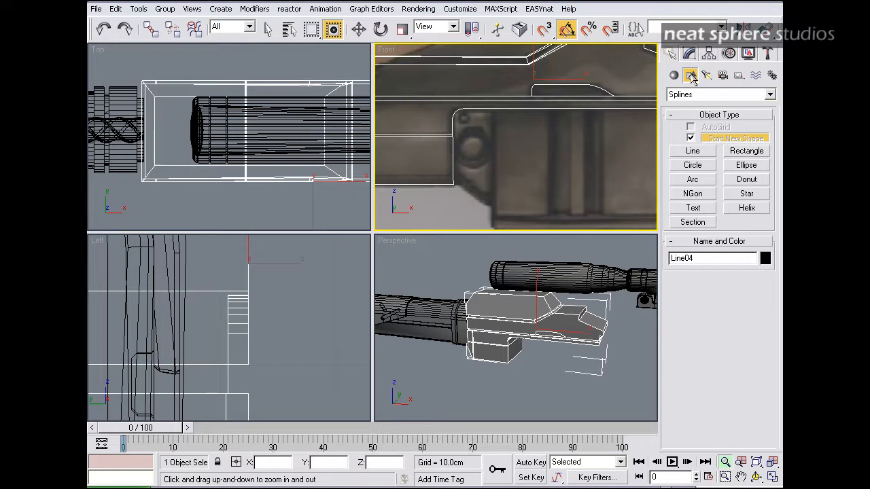
{"action": "left_click", "coordinate": [734, 152]}
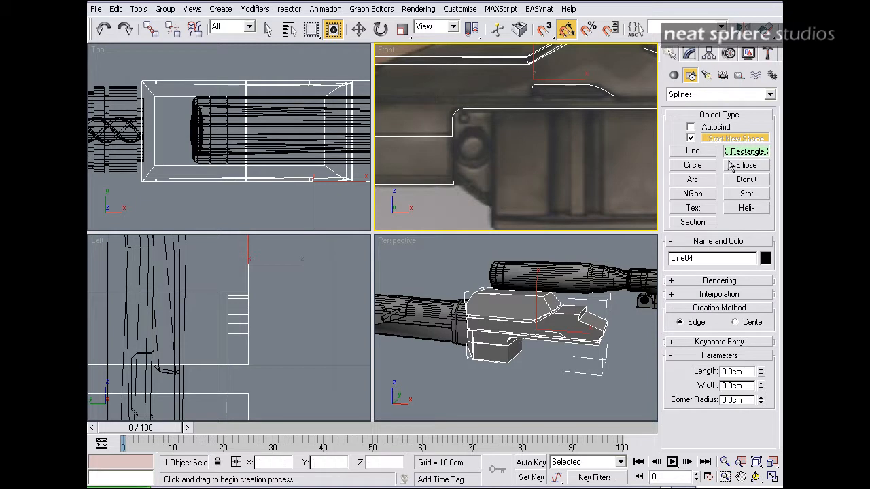
{"action": "left_click", "coordinate": [702, 152]}
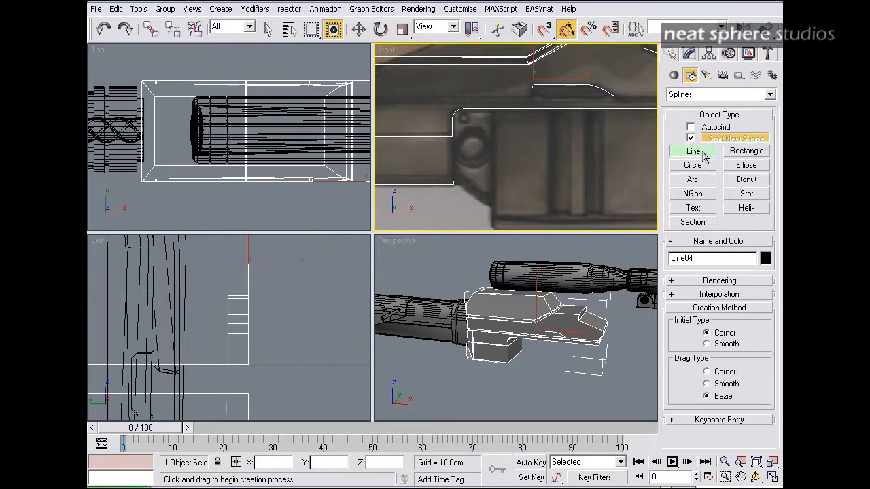
{"action": "left_click", "coordinate": [491, 207]}
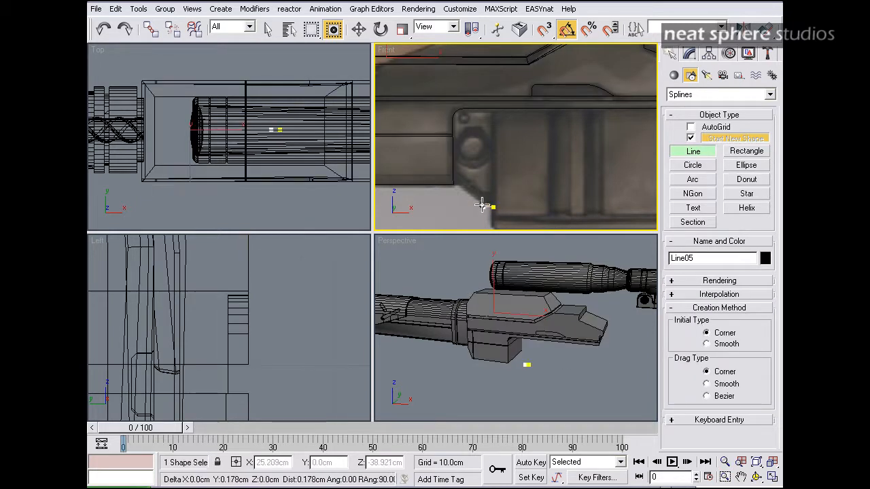
{"action": "left_click", "coordinate": [452, 182]}
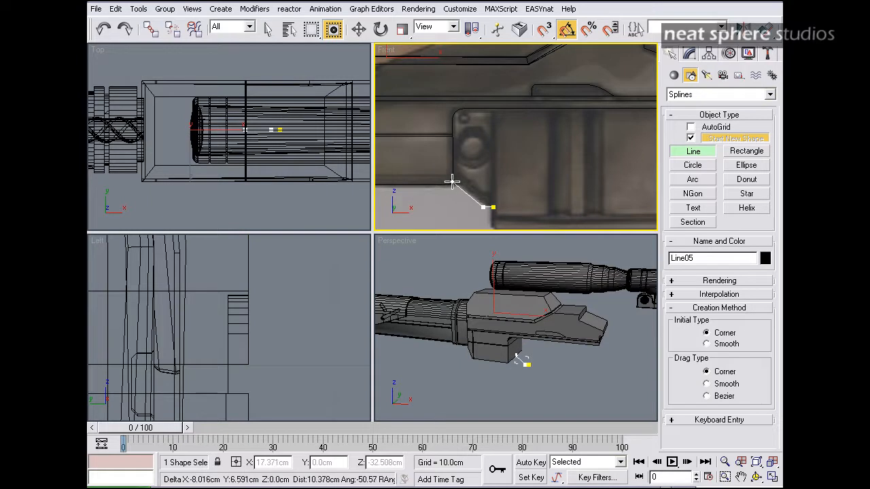
{"action": "left_click", "coordinate": [452, 108]}
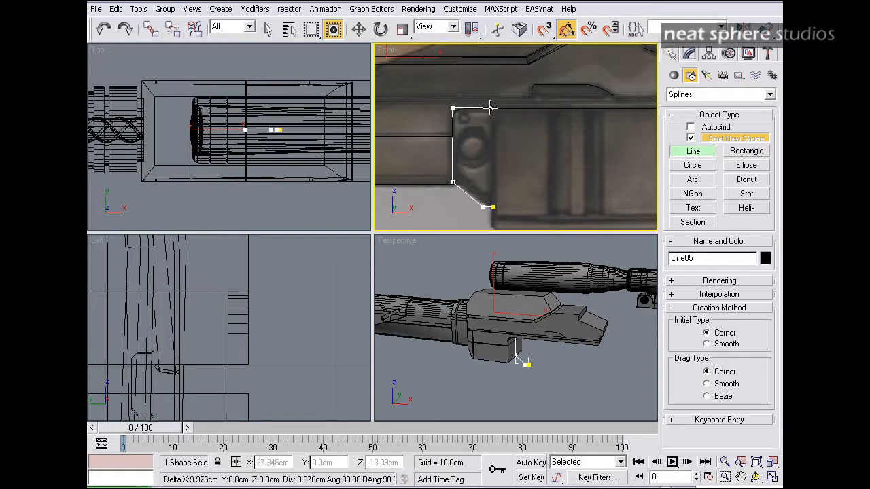
{"action": "left_click", "coordinate": [494, 107]}
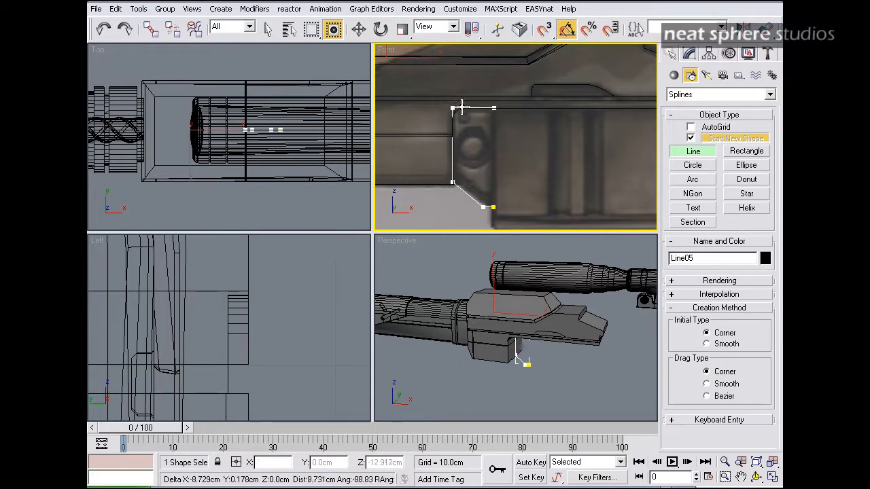
{"action": "left_click", "coordinate": [493, 208]}
{"action": "left_click", "coordinate": [413, 277]}
- Convert the bracket outline to an editable spline and select its upper-left corner vertex
{"action": "middle_click_drag", "start_coordinate": [444, 132], "coordinate": [492, 165]}
{"action": "key", "text": "alt+z"}
{"action": "left_click_drag", "start_coordinate": [521, 170], "coordinate": [523, 132]}
{"action": "left_click", "coordinate": [689, 54]}
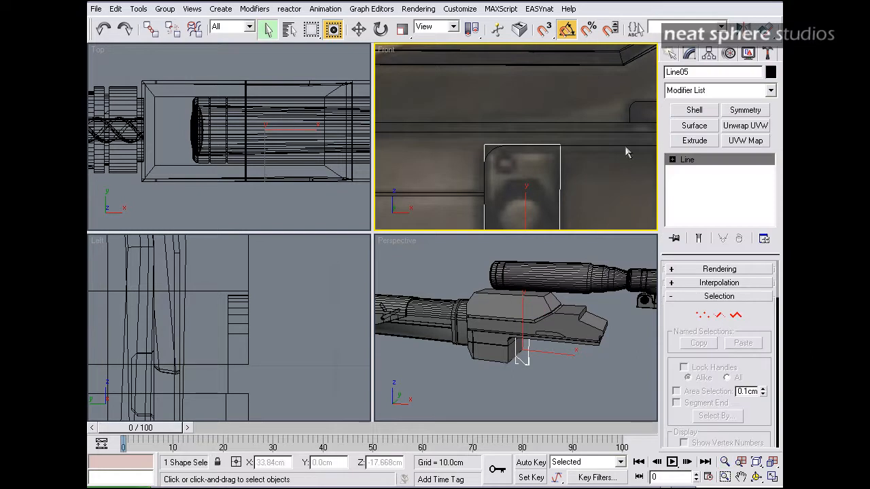
{"action": "right_click", "coordinate": [499, 148]}
{"action": "mouse_move", "coordinate": [537, 253]}
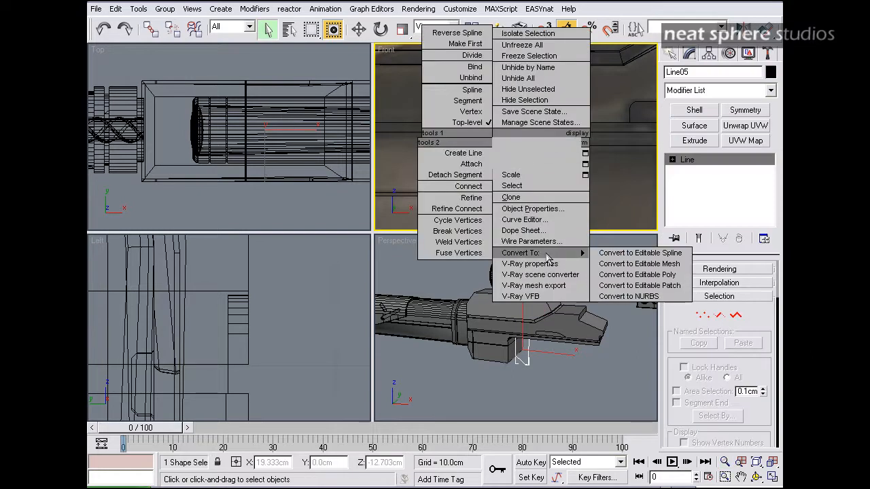
{"action": "left_click", "coordinate": [633, 258]}
{"action": "left_click", "coordinate": [703, 316]}
{"action": "left_click_drag", "start_coordinate": [469, 133], "coordinate": [510, 168]}
- Try to fillet the bracket outline's upper-left corner vertex
{"action": "middle_click_drag", "start_coordinate": [529, 193], "coordinate": [510, 143]}
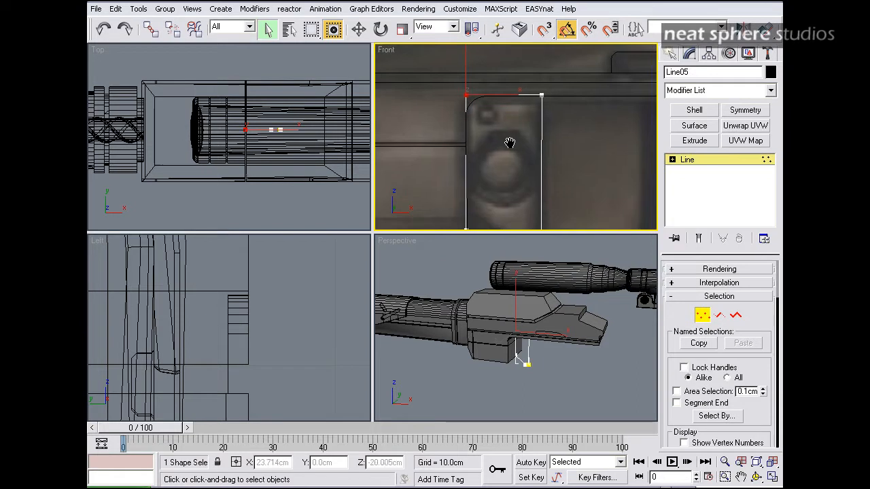
{"action": "scroll", "coordinate": [665, 355], "scroll_direction": "down", "scroll_amount": 10}
{"action": "scroll", "coordinate": [669, 276], "scroll_direction": "down", "scroll_amount": 8}
{"action": "left_click", "coordinate": [682, 347]}
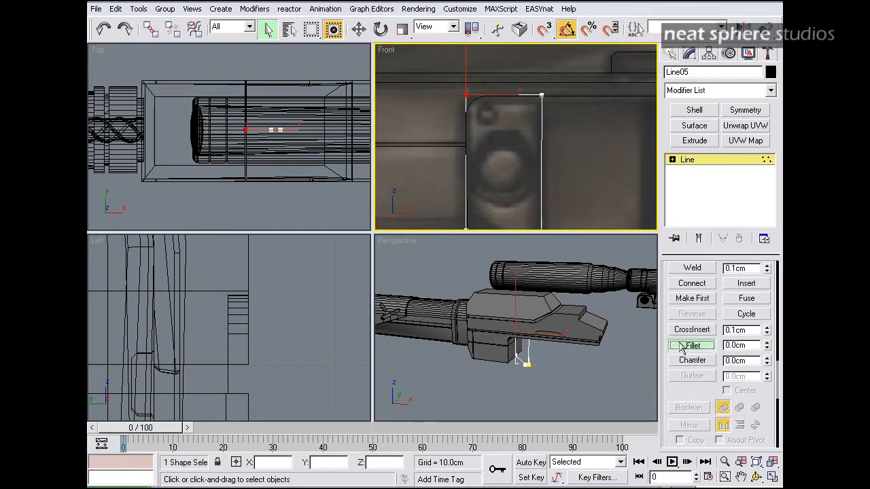
{"action": "left_click_drag", "start_coordinate": [466, 94], "coordinate": [467, 70]}
{"action": "key", "text": "alt+z"}
{"action": "left_click_drag", "start_coordinate": [557, 127], "coordinate": [547, 89]}
{"action": "right_click", "coordinate": [501, 171]}
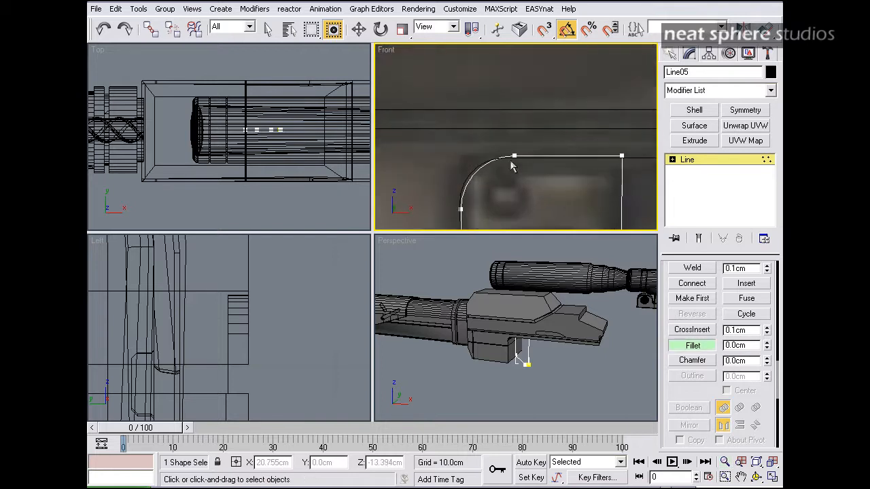
{"action": "key", "text": "ctrl+z"}
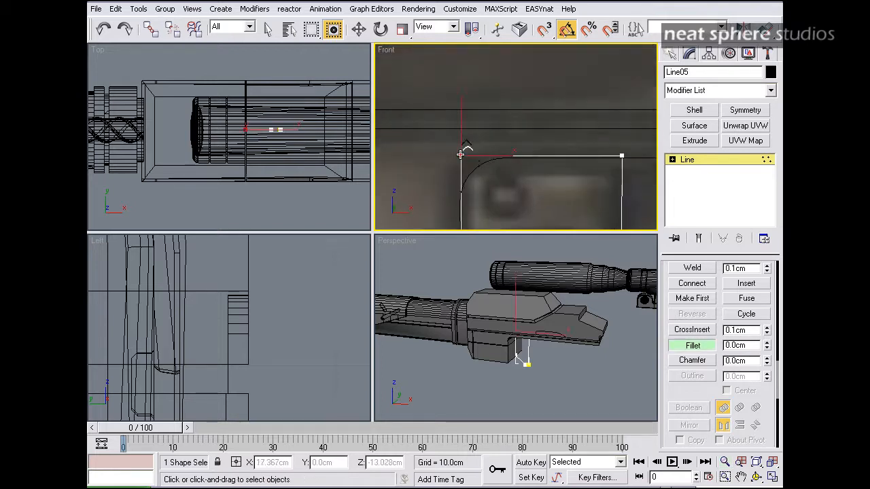
- Move the outline's two top vertices slightly down to align with the lower edge of the gun body
{"action": "left_click", "coordinate": [359, 28]}
{"action": "left_click_drag", "start_coordinate": [666, 170], "coordinate": [631, 165]}
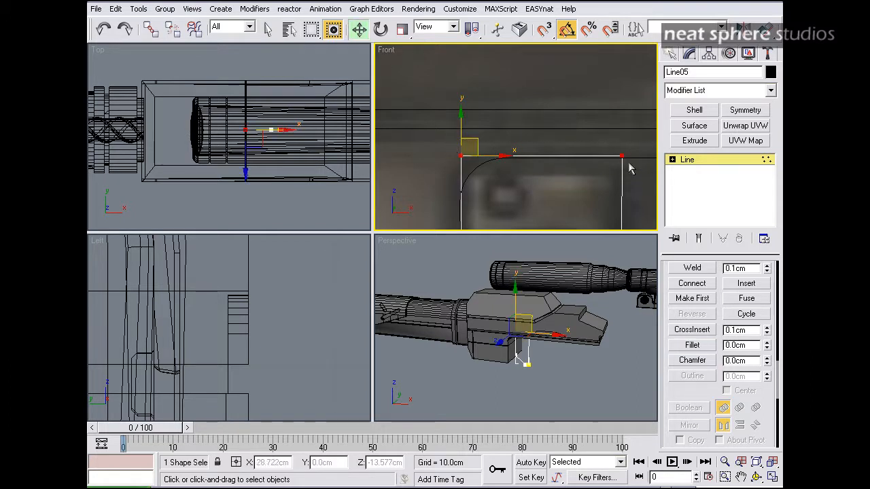
{"action": "right_click", "coordinate": [461, 121]}
{"action": "left_click", "coordinate": [462, 159]}
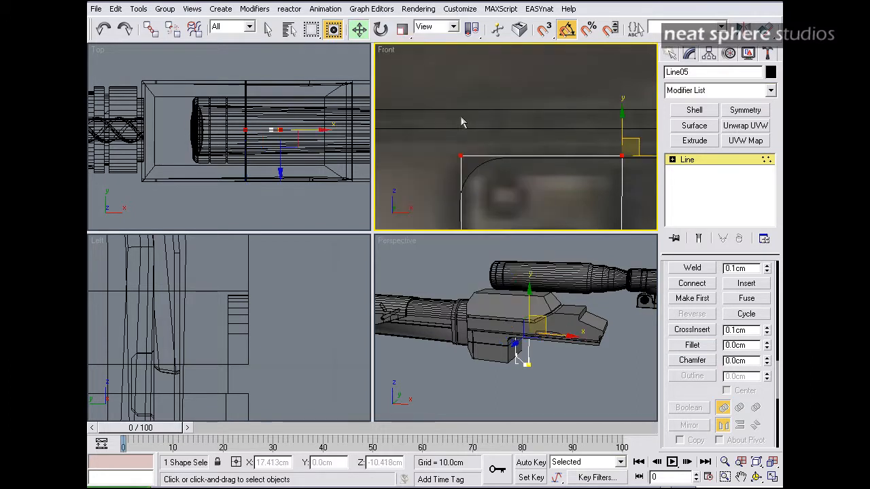
{"action": "left_click_drag", "start_coordinate": [619, 126], "coordinate": [620, 128]}
{"action": "middle_click_drag", "start_coordinate": [564, 176], "coordinate": [567, 97]}
{"action": "scroll", "coordinate": [530, 110], "scroll_direction": "down", "scroll_amount": 5}
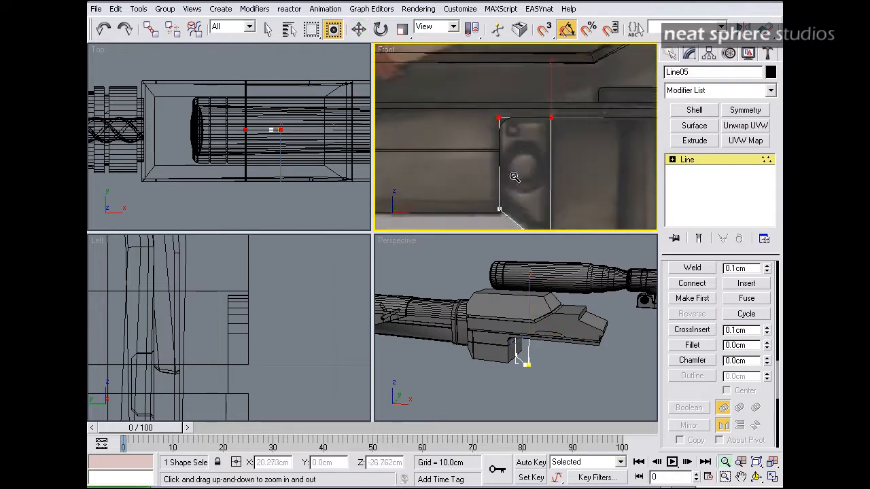
- Nudge the outline's upper-left vertex horizontally to X about 17.32 cm, in line with the gun body's vertical edge
{"action": "scroll", "coordinate": [513, 163], "scroll_direction": "up", "scroll_amount": 6}
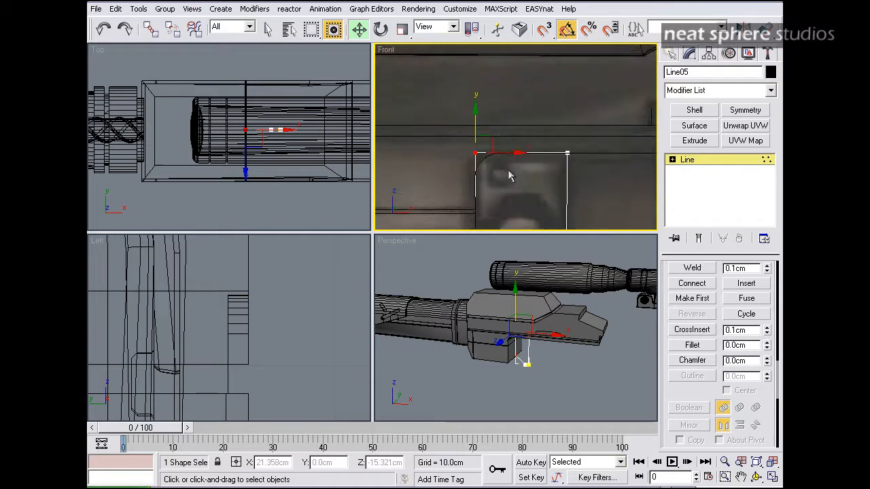
{"action": "middle_click_drag", "start_coordinate": [505, 178], "coordinate": [568, 104]}
{"action": "scroll", "coordinate": [571, 98], "scroll_direction": "up", "scroll_amount": 3}
{"action": "scroll", "coordinate": [544, 115], "scroll_direction": "down", "scroll_amount": 2}
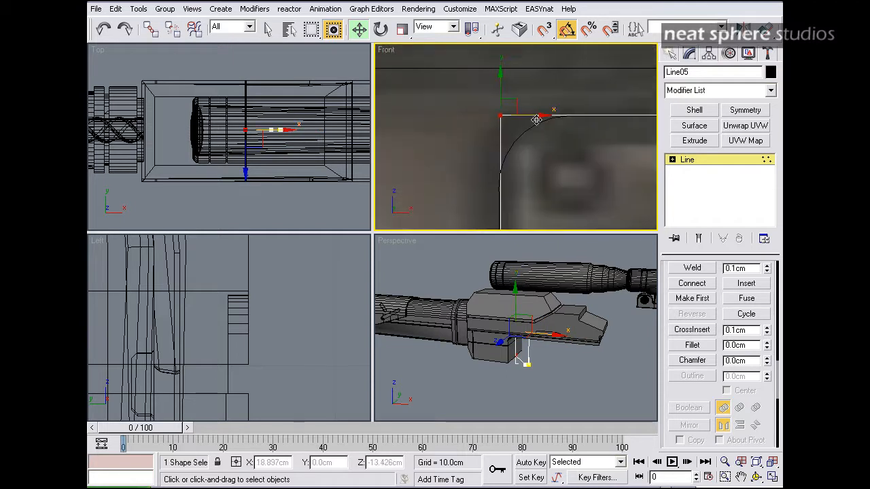
{"action": "left_click_drag", "start_coordinate": [535, 115], "coordinate": [536, 116]}
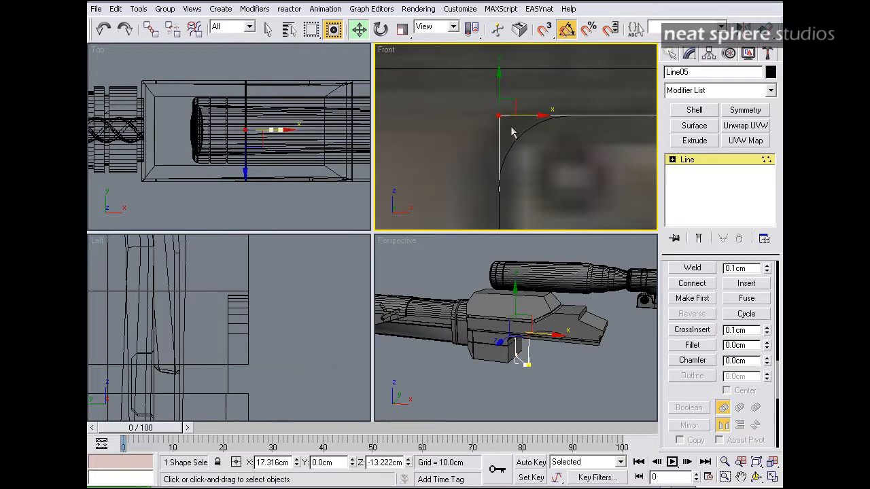
- Fillet the outline's upper-left corner by about 2.96 cm to match the rounded body edge, and leave vertex editing
{"action": "left_click", "coordinate": [692, 345]}
{"action": "left_click_drag", "start_coordinate": [501, 111], "coordinate": [509, 46]}
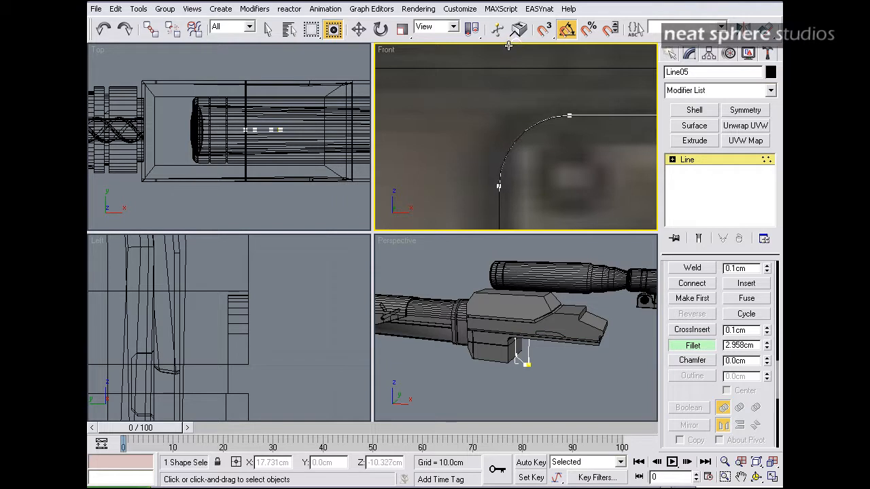
{"action": "left_click_drag", "start_coordinate": [509, 45], "coordinate": [515, 50]}
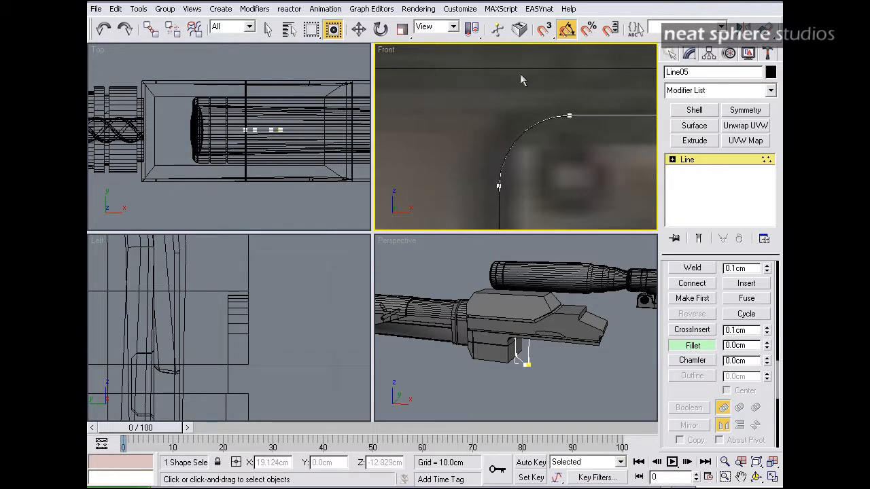
{"action": "key", "text": "alt+z"}
{"action": "left_click_drag", "start_coordinate": [577, 134], "coordinate": [552, 189]}
{"action": "middle_click_drag", "start_coordinate": [554, 202], "coordinate": [488, 114]}
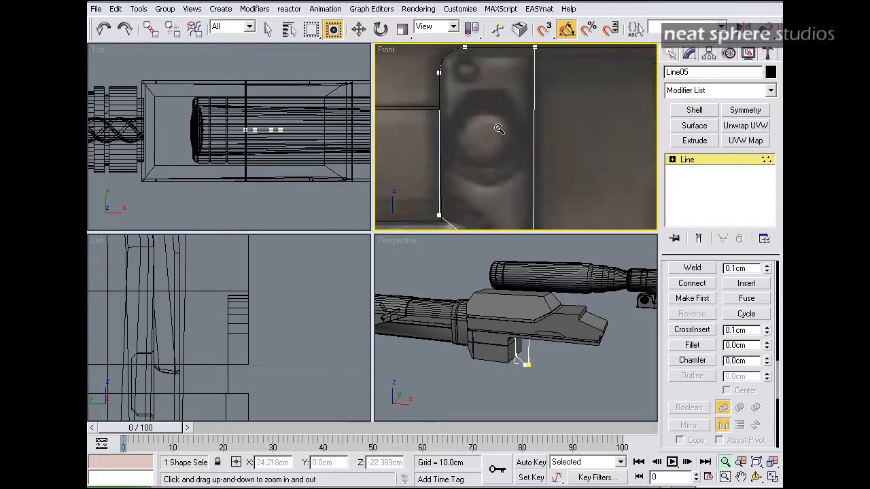
{"action": "left_click_drag", "start_coordinate": [511, 146], "coordinate": [516, 160]}
{"action": "left_click", "coordinate": [691, 161]}
- Extrude the bracket outline by -9 cm
{"action": "middle_click_drag", "start_coordinate": [571, 371], "coordinate": [544, 349], "text": "alt"}
{"action": "key", "text": "alt+z"}
{"action": "left_click_drag", "start_coordinate": [544, 349], "coordinate": [549, 319]}
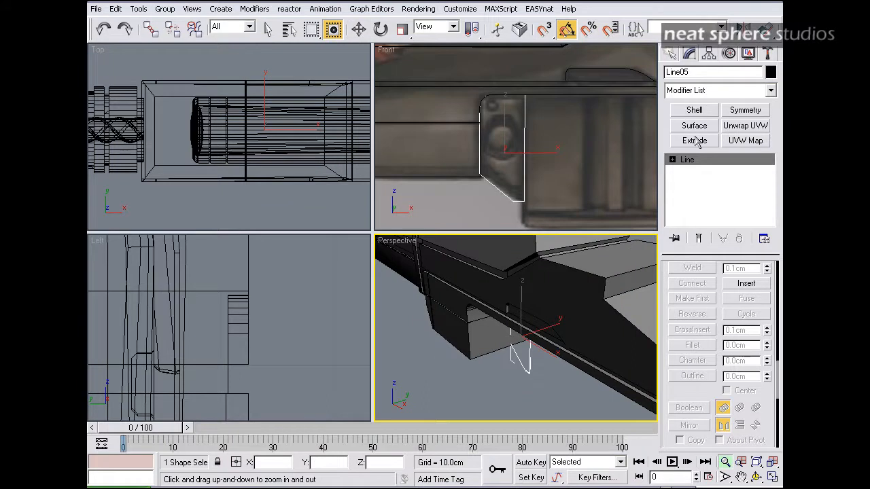
{"action": "left_click", "coordinate": [695, 141]}
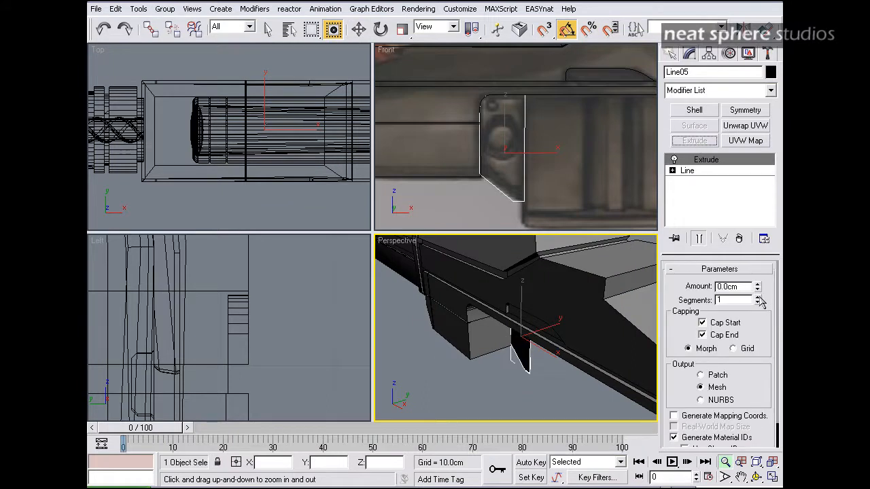
{"action": "mouse_move", "coordinate": [757, 289]}
{"action": "left_mouse_down"}
{"action": "mouse_move", "coordinate": [758, 271]}
{"action": "mouse_move", "coordinate": [757, 299]}
{"action": "left_mouse_up"}
{"action": "right_click", "coordinate": [548, 352]}
- Move the extruded bracket along Y to about -15.34 cm, near the side face of the gun body
{"action": "middle_click_drag", "start_coordinate": [557, 349], "coordinate": [511, 230], "text": "alt"}
{"action": "left_click_drag", "start_coordinate": [556, 331], "coordinate": [507, 329]}
{"action": "mouse_move", "coordinate": [508, 330]}
{"action": "middle_mouse_down", "text": "alt"}
{"action": "mouse_move", "coordinate": [509, 339]}
{"action": "mouse_move", "coordinate": [551, 356]}
{"action": "mouse_move", "coordinate": [514, 345]}
{"action": "middle_mouse_up", "text": "alt"}
{"action": "key", "text": "alt+z"}
{"action": "left_click_drag", "start_coordinate": [515, 346], "coordinate": [498, 318]}
{"action": "middle_click_drag", "start_coordinate": [497, 317], "coordinate": [524, 333], "text": "alt"}
{"action": "key", "text": "w"}
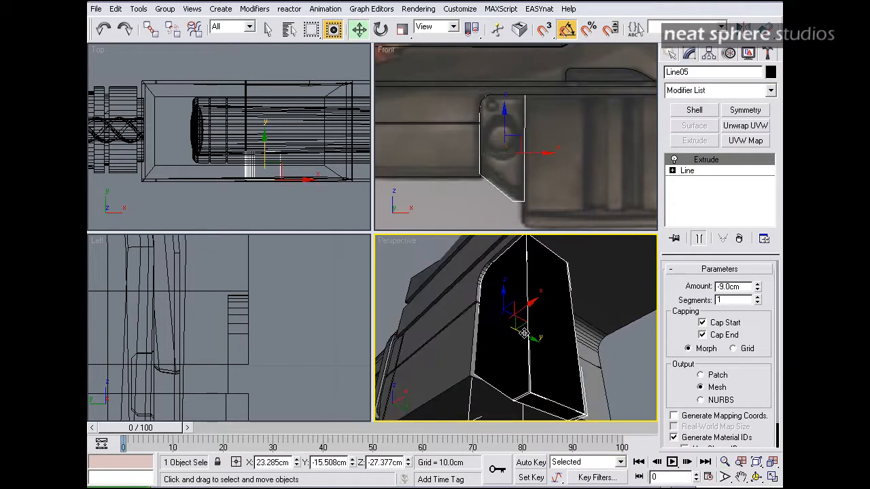
{"action": "left_click_drag", "start_coordinate": [526, 333], "coordinate": [520, 332]}
{"action": "mouse_move", "coordinate": [489, 310]}
{"action": "middle_mouse_down", "text": "alt"}
{"action": "mouse_move", "coordinate": [553, 368]}
{"action": "mouse_move", "coordinate": [521, 366]}
{"action": "mouse_move", "coordinate": [492, 311]}
{"action": "mouse_move", "coordinate": [482, 311]}
{"action": "mouse_move", "coordinate": [488, 331]}
{"action": "mouse_move", "coordinate": [480, 330]}
{"action": "mouse_move", "coordinate": [490, 325]}
{"action": "middle_mouse_up", "text": "alt"}
{"action": "left_click_drag", "start_coordinate": [522, 334], "coordinate": [526, 338]}
- Set the bracket's extrusion amount to -30 cm so it spans the width of the gun body
{"action": "middle_click_drag", "start_coordinate": [579, 329], "coordinate": [532, 271], "text": "alt"}
{"action": "mouse_move", "coordinate": [592, 281]}
{"action": "middle_mouse_down"}
{"action": "mouse_move", "coordinate": [521, 287]}
{"action": "mouse_move", "coordinate": [583, 283]}
{"action": "middle_mouse_up"}
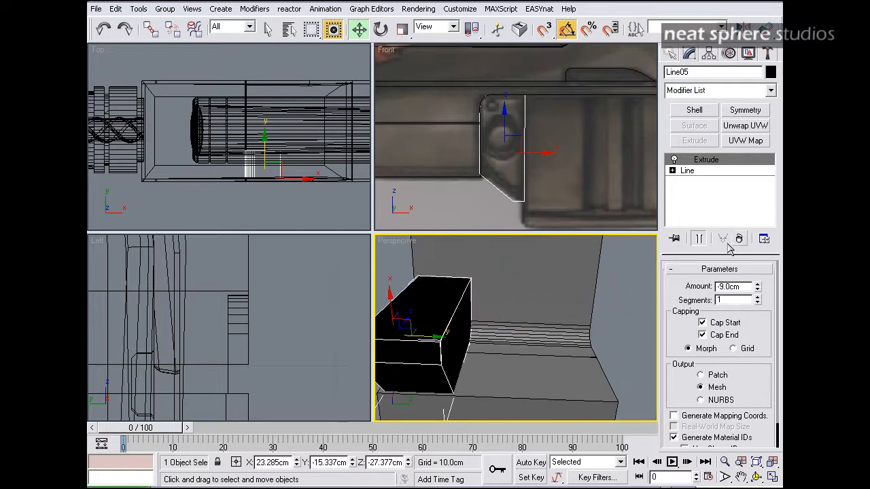
{"action": "left_click_drag", "start_coordinate": [759, 294], "coordinate": [748, 317]}
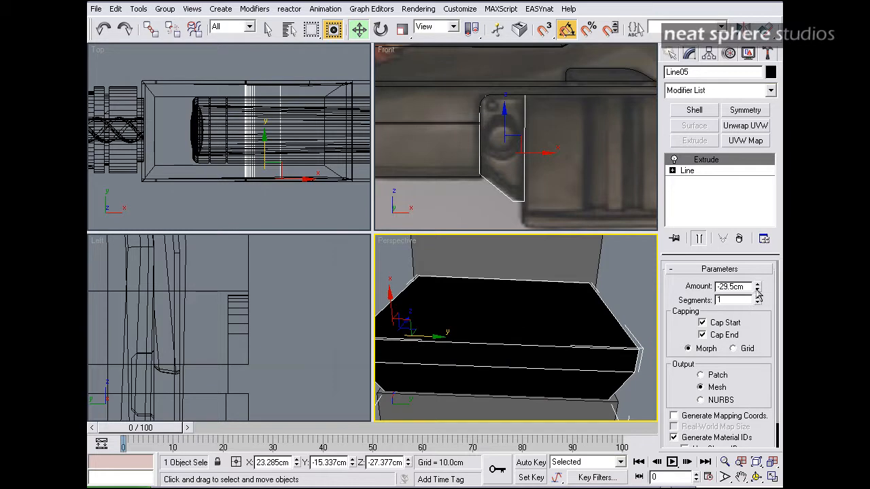
{"action": "left_click", "coordinate": [758, 291]}
- Convert the extruded bracket to an editable poly
{"action": "middle_click_drag", "start_coordinate": [643, 314], "coordinate": [702, 381], "text": "alt"}
{"action": "middle_click_drag", "start_coordinate": [484, 317], "coordinate": [503, 356], "text": "alt"}
{"action": "key", "text": "alt+z"}
{"action": "left_click_drag", "start_coordinate": [527, 295], "coordinate": [524, 307]}
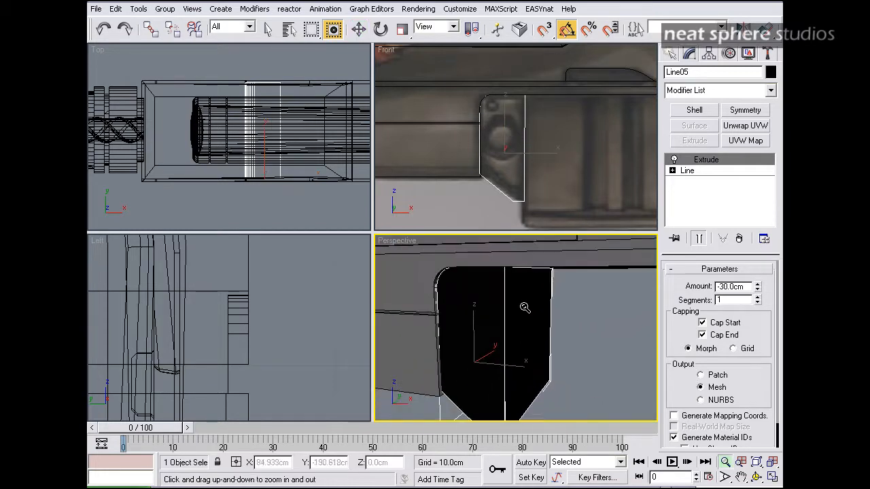
{"action": "key", "text": "w"}
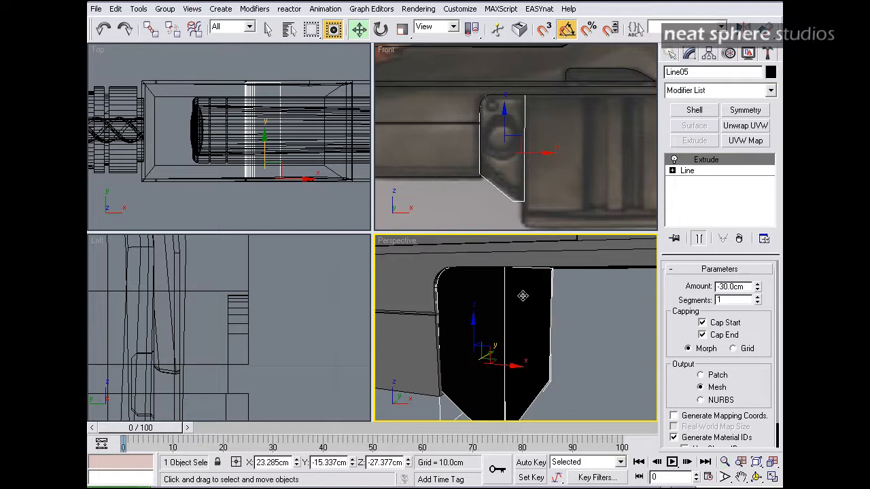
{"action": "right_click", "coordinate": [525, 299]}
{"action": "mouse_move", "coordinate": [548, 408]}
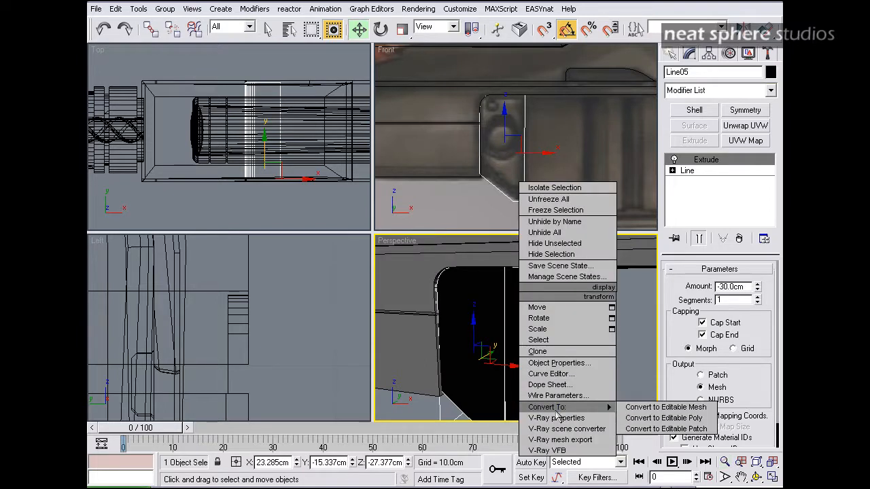
{"action": "left_click", "coordinate": [636, 420]}
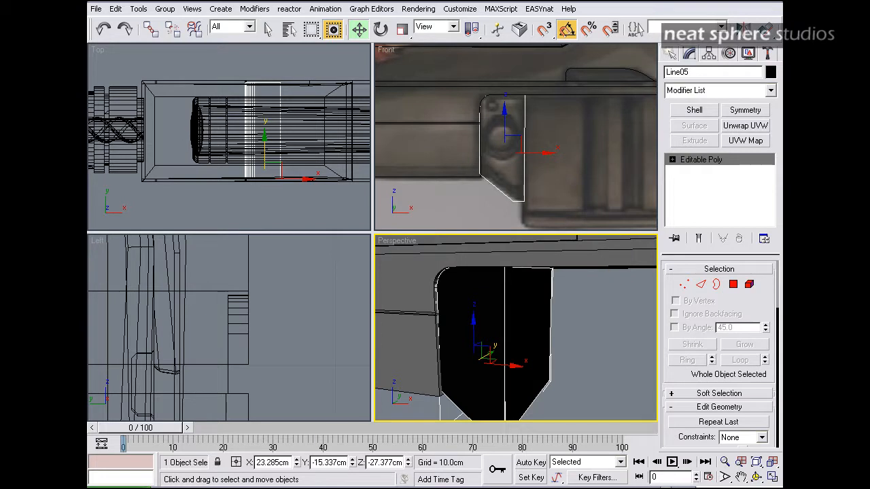
- Assign the 01 - Default material to the bracket and close the Material Editor
{"action": "key", "text": "m"}
{"action": "left_click_drag", "start_coordinate": [92, 133], "coordinate": [318, 44]}
{"action": "left_click", "coordinate": [302, 225]}
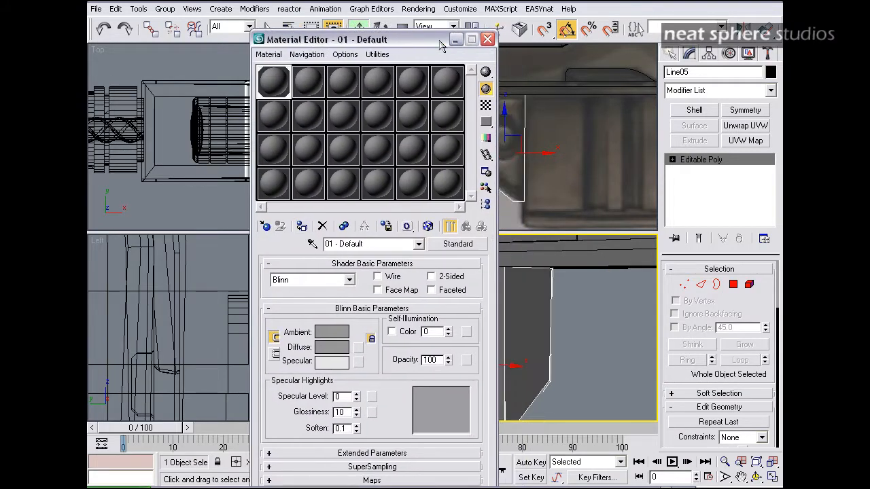
{"action": "left_click", "coordinate": [487, 39]}
- Select the bracket's two opposite side faces for polygon editing
{"action": "middle_click_drag", "start_coordinate": [517, 310], "coordinate": [547, 317], "text": "alt"}
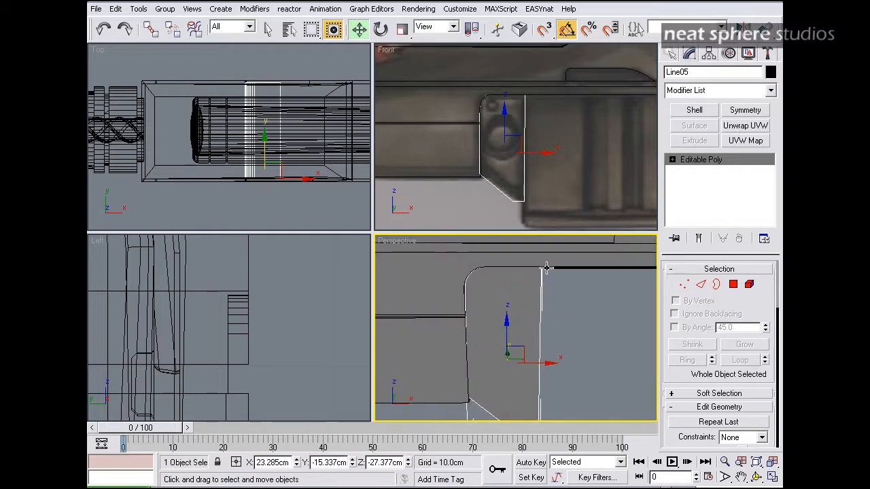
{"action": "middle_click_drag", "start_coordinate": [567, 313], "coordinate": [533, 281], "text": "alt"}
{"action": "left_click", "coordinate": [734, 284]}
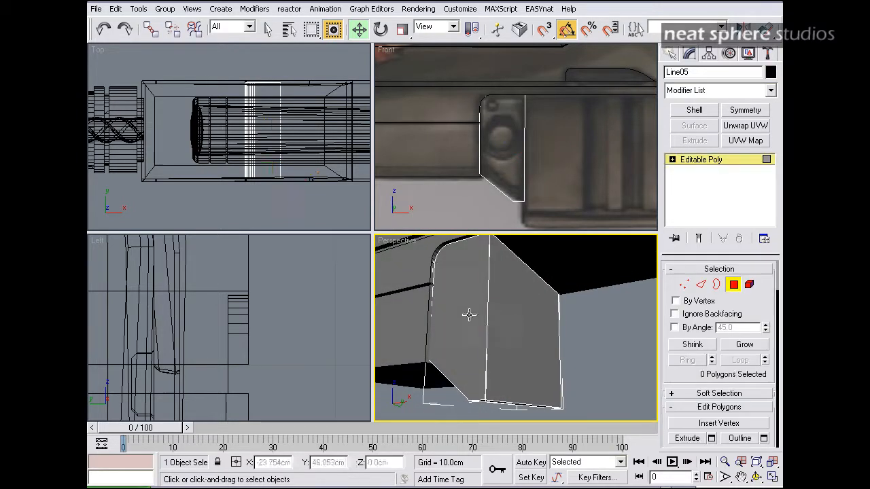
{"action": "left_click", "coordinate": [452, 303]}
{"action": "middle_click_drag", "start_coordinate": [620, 326], "coordinate": [549, 314], "text": "alt"}
{"action": "key", "text": "w"}
{"action": "left_click", "coordinate": [544, 299], "text": "ctrl"}
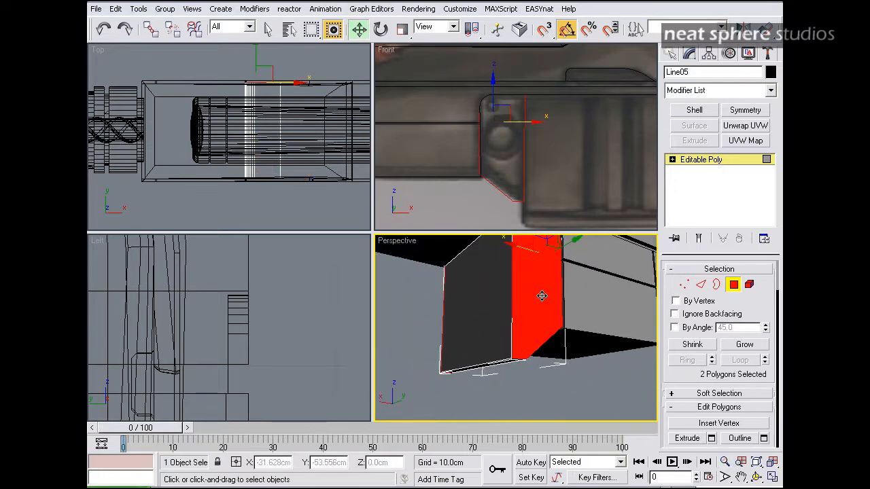
{"action": "middle_click_drag", "start_coordinate": [543, 281], "coordinate": [535, 296], "text": "alt"}
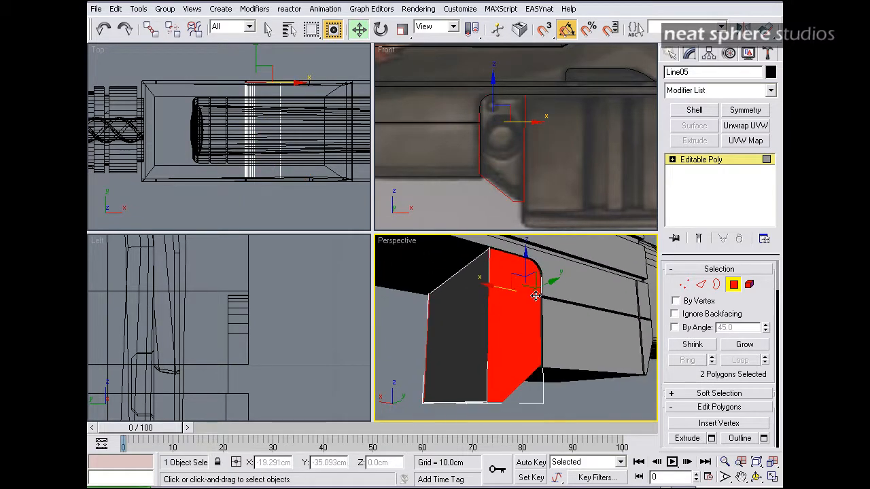
{"action": "middle_click_drag", "start_coordinate": [454, 291], "coordinate": [627, 300], "text": "alt"}
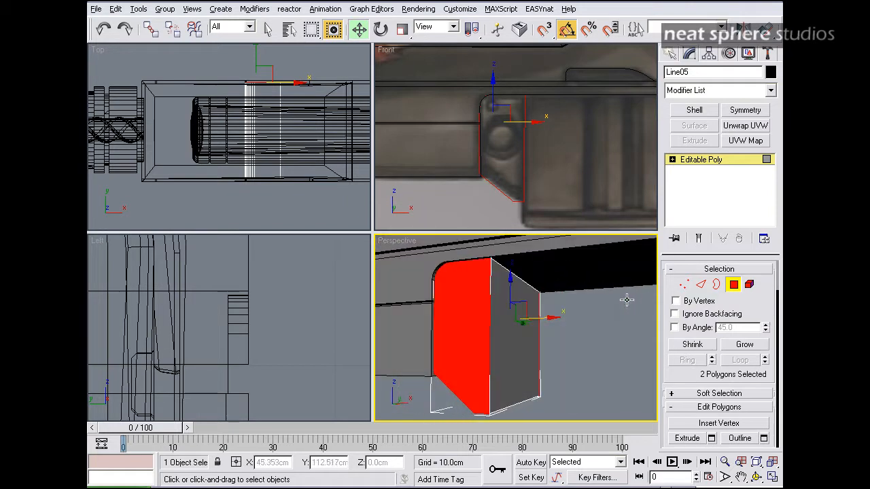
- Set up a bevel on the bracket's two side faces with the Local Normal type and a height of 0.7 cm
{"action": "middle_click_drag", "start_coordinate": [473, 292], "coordinate": [517, 291]}
{"action": "key", "text": "alt+z"}
{"action": "mouse_move", "coordinate": [524, 297]}
{"action": "left_mouse_down"}
{"action": "mouse_move", "coordinate": [526, 266]}
{"action": "mouse_move", "coordinate": [526, 301]}
{"action": "left_mouse_up"}
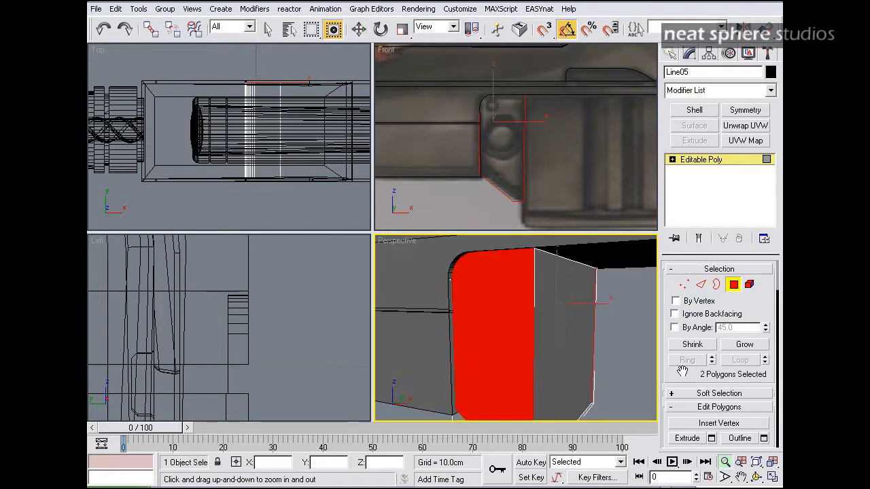
{"action": "scroll", "coordinate": [678, 381], "scroll_direction": "down", "scroll_amount": 4}
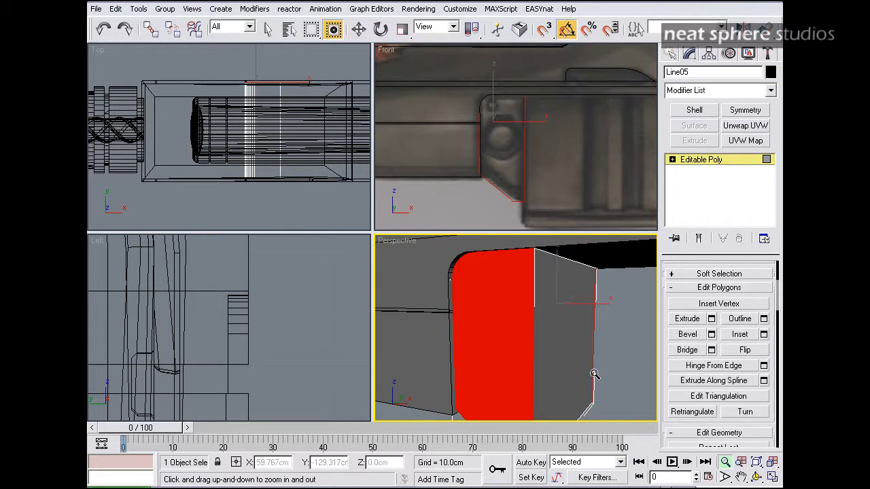
{"action": "left_click_drag", "start_coordinate": [373, 234], "coordinate": [336, 201]}
{"action": "scroll", "coordinate": [474, 309], "scroll_direction": "down", "scroll_amount": 4}
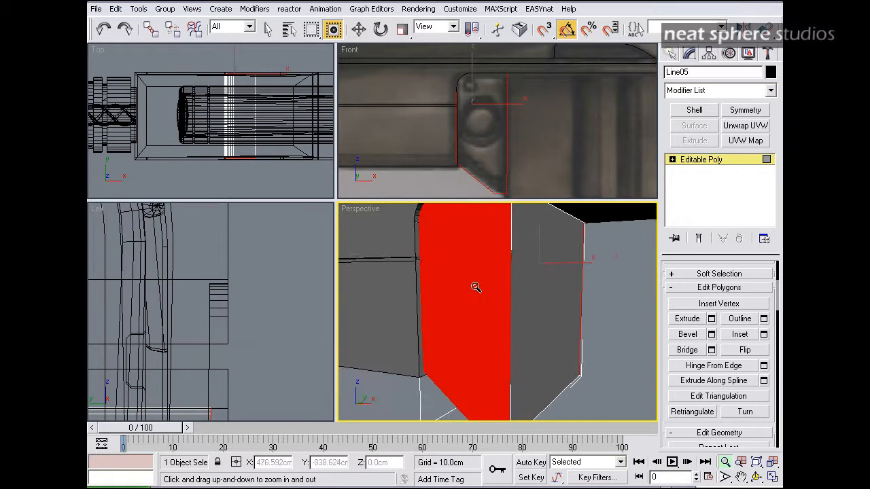
{"action": "left_click", "coordinate": [711, 335]}
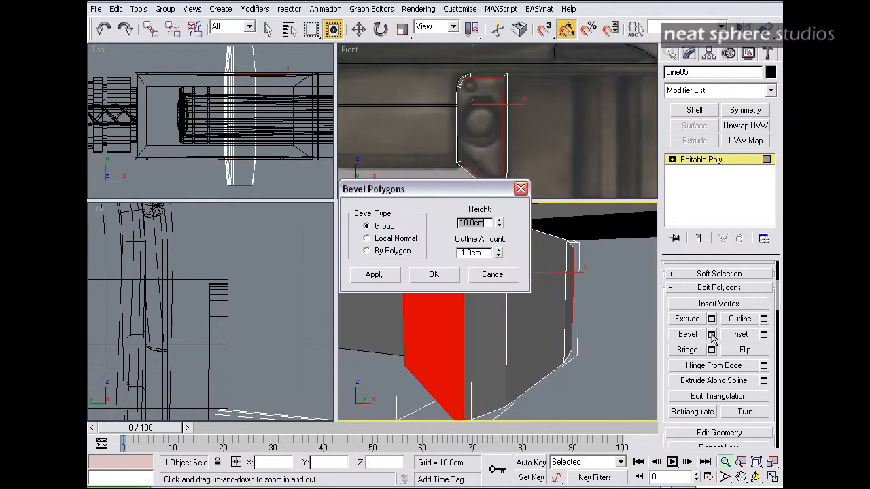
{"action": "left_click_drag", "start_coordinate": [468, 196], "coordinate": [307, 121]}
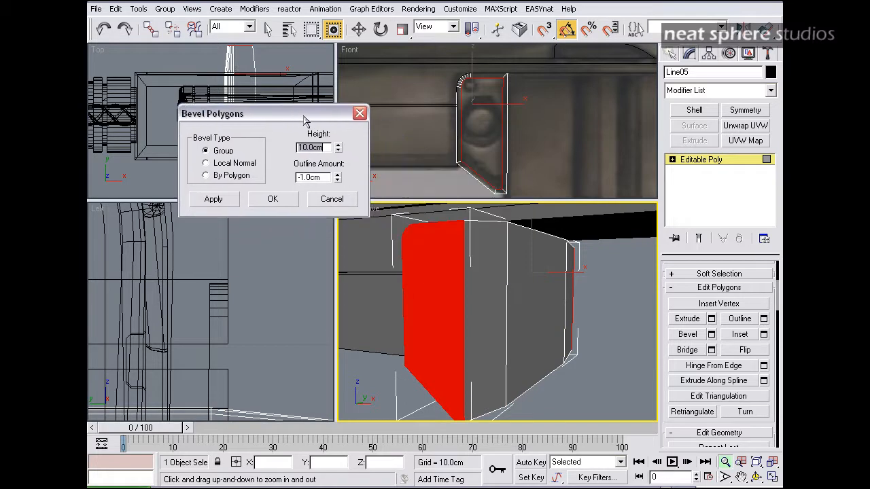
{"action": "left_click_drag", "start_coordinate": [498, 216], "coordinate": [485, 301]}
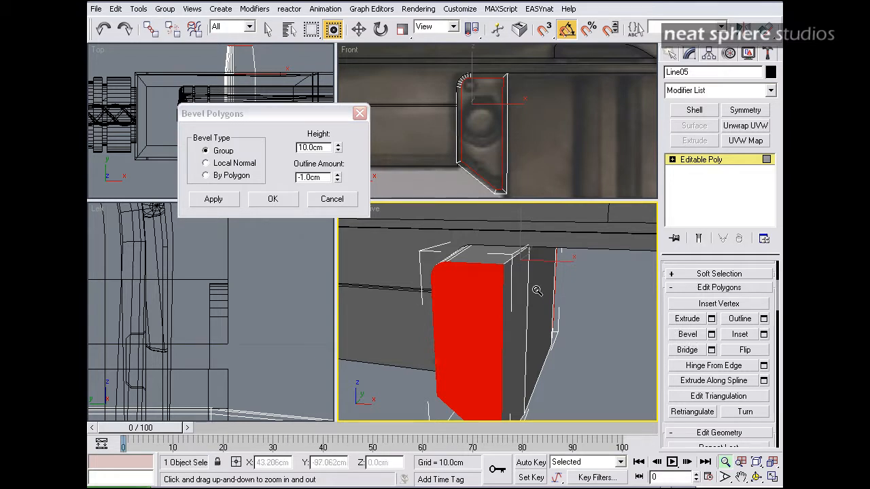
{"action": "middle_click_drag", "start_coordinate": [601, 320], "coordinate": [578, 332], "text": "alt"}
{"action": "left_click_drag", "start_coordinate": [338, 153], "coordinate": [338, 211]}
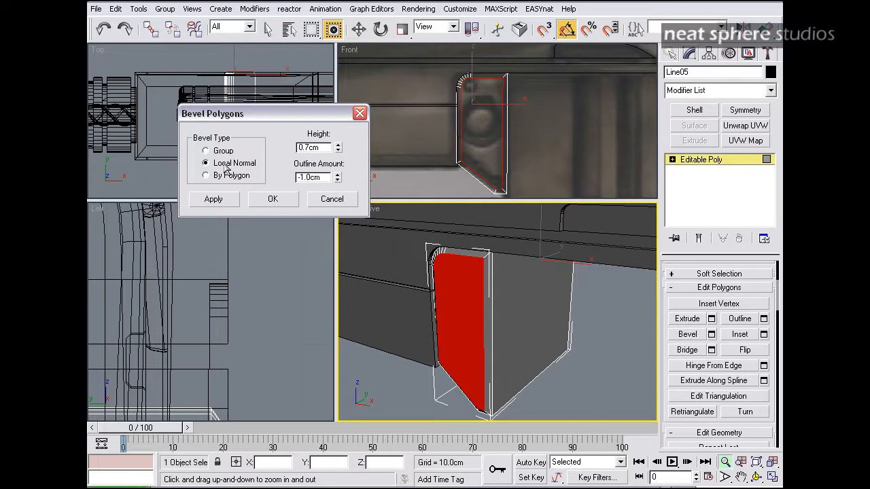
- Reduce the bevel's inward outline to a narrow border and apply it to both side faces
{"action": "mouse_move", "coordinate": [338, 181]}
{"action": "left_mouse_down"}
{"action": "mouse_move", "coordinate": [338, 230]}
{"action": "mouse_move", "coordinate": [317, 167]}
{"action": "mouse_move", "coordinate": [322, 173]}
{"action": "left_mouse_up"}
{"action": "left_click_drag", "start_coordinate": [470, 338], "coordinate": [440, 307]}
{"action": "middle_click_drag", "start_coordinate": [440, 307], "coordinate": [409, 252], "text": "alt"}
{"action": "left_click", "coordinate": [280, 199]}
- Switch to edge editing with the border edges of the two bevelled side faces selected
{"action": "left_click", "coordinate": [672, 159]}
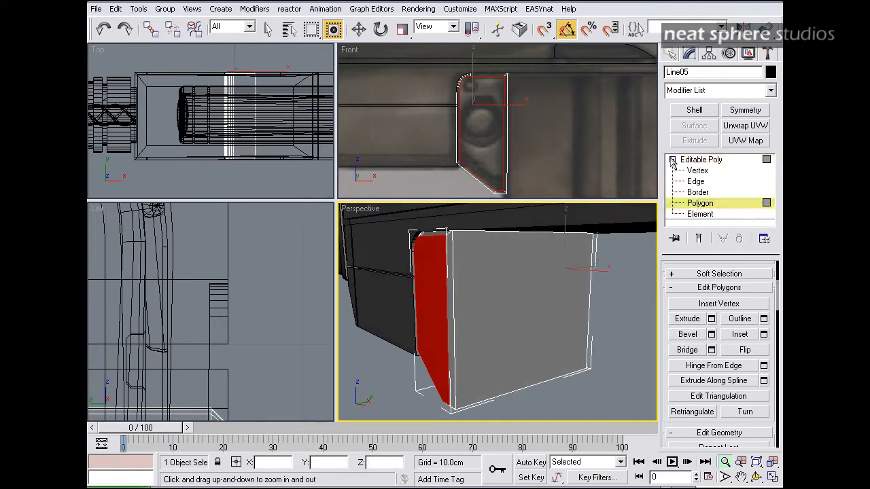
{"action": "left_click_drag", "start_coordinate": [665, 272], "coordinate": [677, 411]}
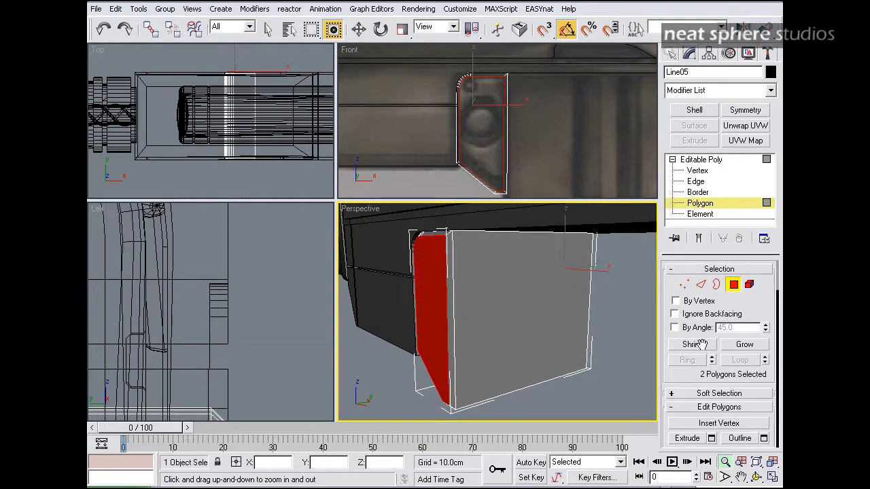
{"action": "left_click", "coordinate": [701, 285]}
{"action": "key", "text": "w"}
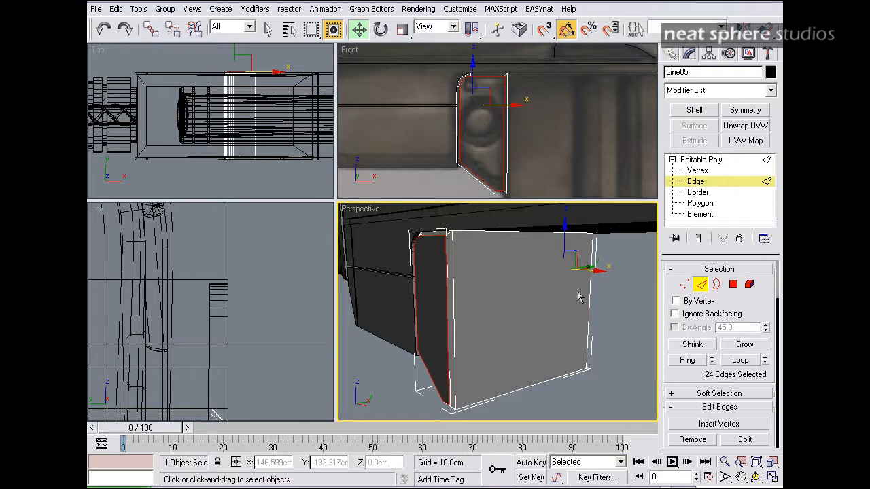
{"action": "middle_click_drag", "start_coordinate": [403, 307], "coordinate": [509, 279], "text": "alt"}
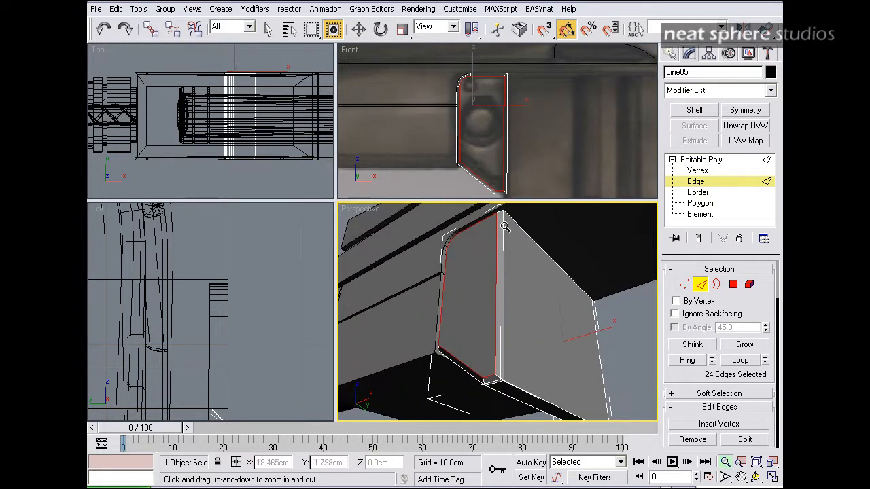
- Chamfer the border edges of the bracket's side faces by 0.17 cm
{"action": "scroll", "coordinate": [686, 377], "scroll_direction": "down", "scroll_amount": 1}
{"action": "scroll", "coordinate": [686, 378], "scroll_direction": "down", "scroll_amount": 3}
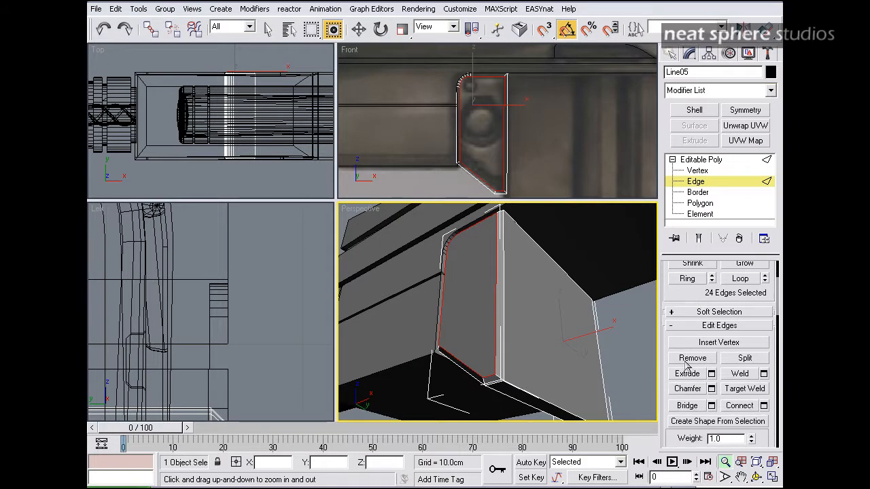
{"action": "left_click", "coordinate": [711, 388]}
{"action": "left_click_drag", "start_coordinate": [245, 150], "coordinate": [245, 204]}
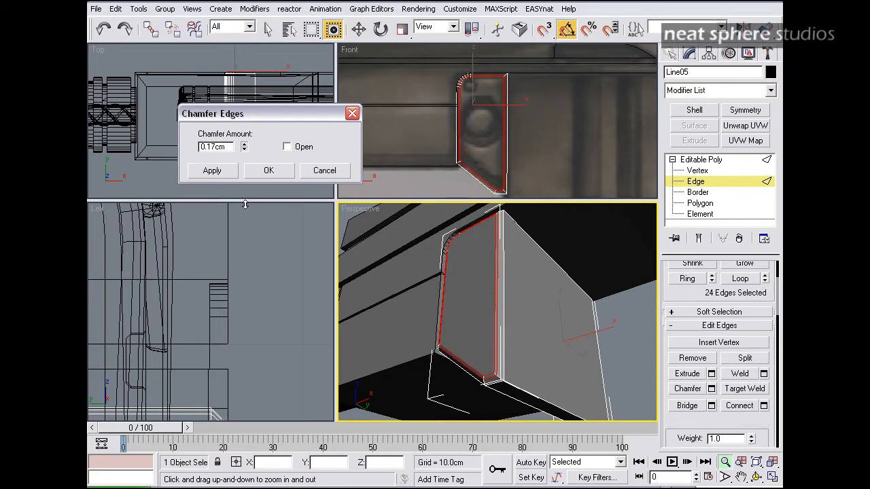
{"action": "middle_click_drag", "start_coordinate": [436, 339], "coordinate": [481, 313], "text": "alt"}
{"action": "mouse_move", "coordinate": [535, 322]}
{"action": "left_mouse_down"}
{"action": "mouse_move", "coordinate": [534, 302]}
{"action": "mouse_move", "coordinate": [534, 316]}
{"action": "left_mouse_up"}
{"action": "left_click", "coordinate": [212, 171]}
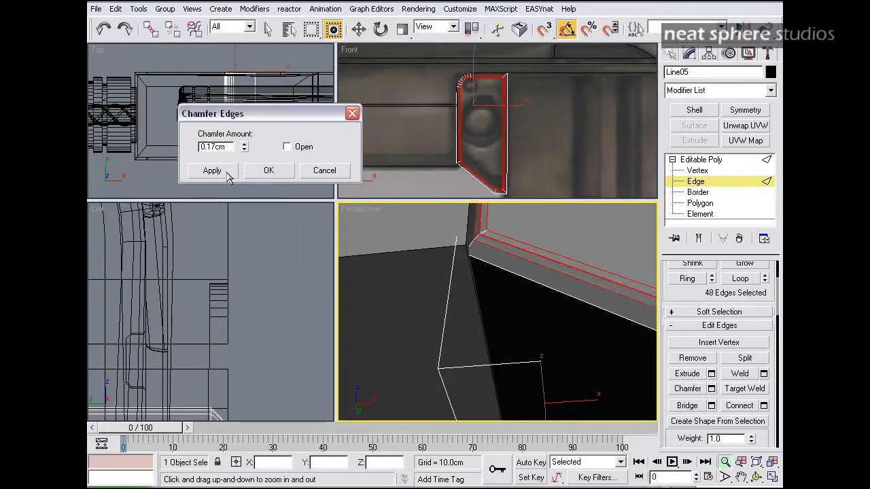
- Chamfer the resulting border edges again by 0.06 cm, and clear the edge selection
{"action": "left_click_drag", "start_coordinate": [245, 151], "coordinate": [244, 154]}
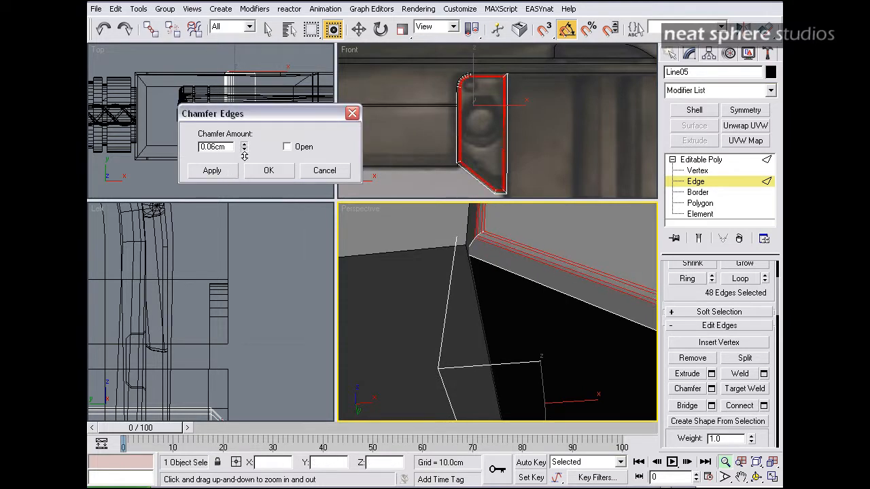
{"action": "left_click", "coordinate": [269, 172]}
{"action": "middle_click_drag", "start_coordinate": [589, 296], "coordinate": [501, 344], "text": "alt"}
{"action": "scroll", "coordinate": [557, 286], "scroll_direction": "down", "scroll_amount": 2}
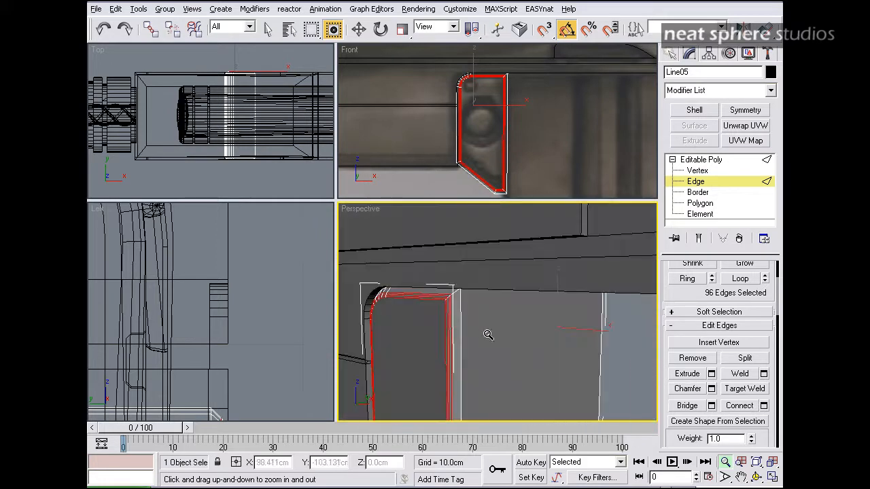
{"action": "key", "text": "Escape"}
{"action": "left_click", "coordinate": [490, 318]}
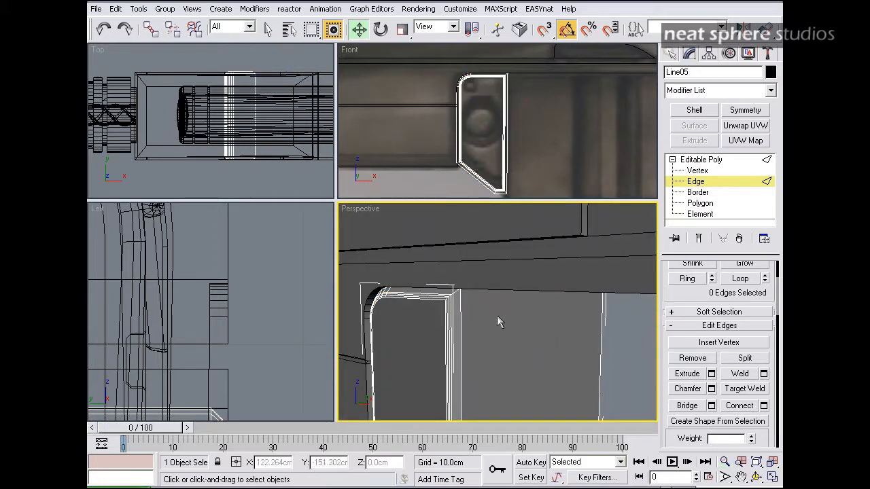
- Auto-smooth the whole bracket element with a 45 threshold and leave element editing
{"action": "left_click", "coordinate": [693, 214]}
{"action": "left_click", "coordinate": [547, 355], "text": "ctrl"}
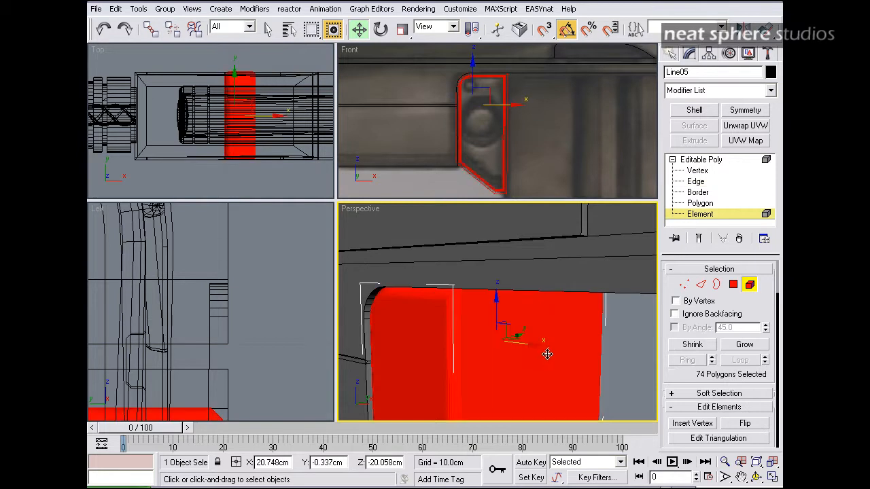
{"action": "key", "text": "alt+z"}
{"action": "left_click_drag", "start_coordinate": [521, 342], "coordinate": [543, 322]}
{"action": "middle_click_drag", "start_coordinate": [543, 322], "coordinate": [548, 306]}
{"action": "left_click_drag", "start_coordinate": [670, 381], "coordinate": [671, 236]}
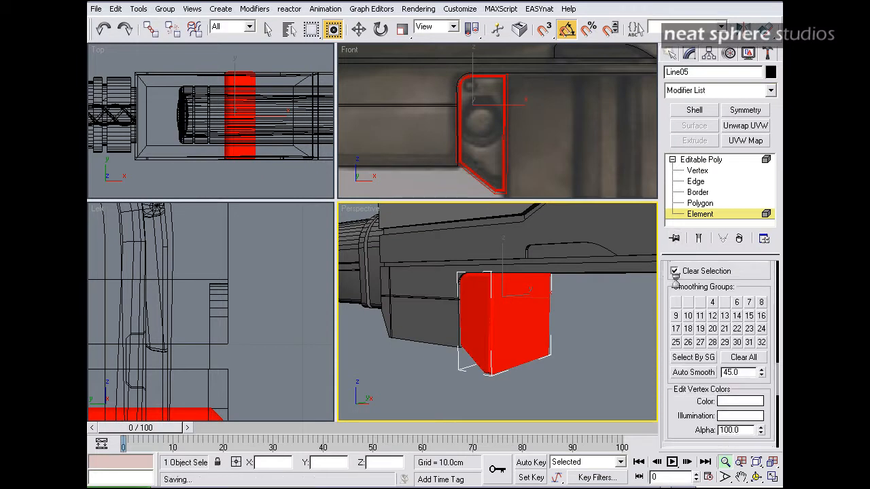
{"action": "left_click", "coordinate": [693, 373]}
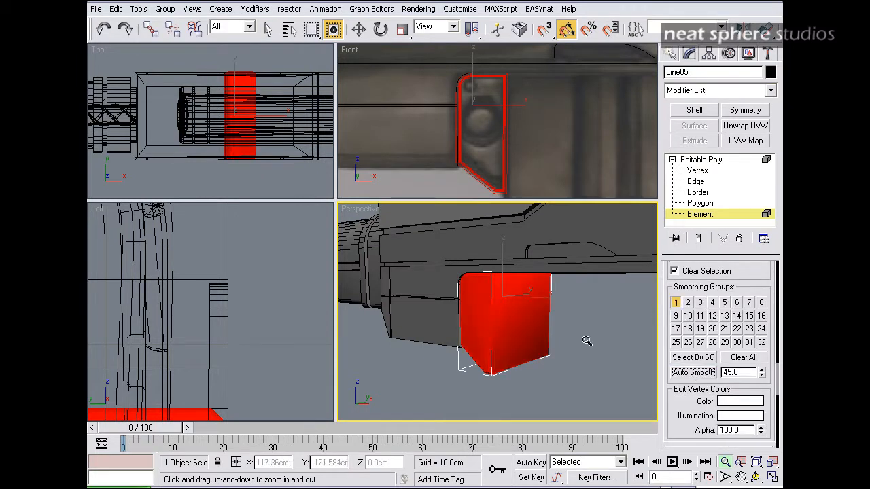
{"action": "left_click", "coordinate": [705, 215]}
{"action": "middle_click_drag", "start_coordinate": [626, 295], "coordinate": [579, 317], "text": "alt"}
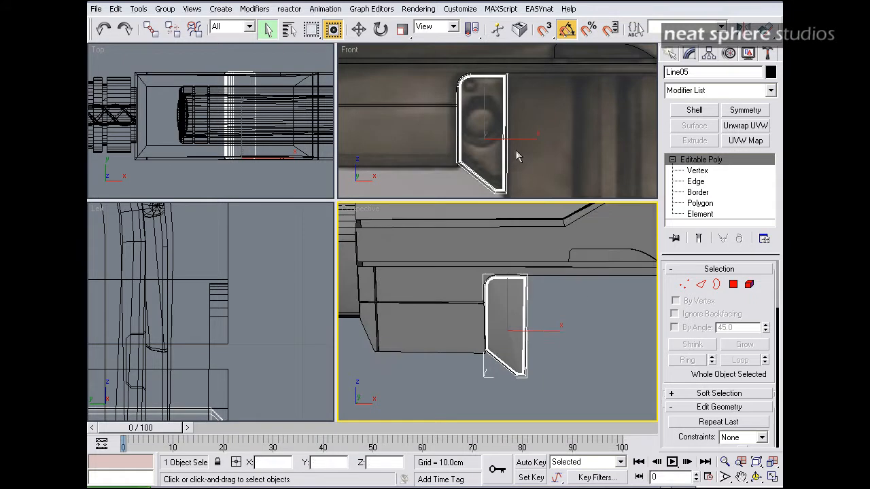
- Create a sphere of about 1.485 cm radius in the front view over the small rivet beside the bracket's rounded upper corner
{"action": "key", "text": "alt+z"}
{"action": "left_click_drag", "start_coordinate": [487, 131], "coordinate": [457, 79]}
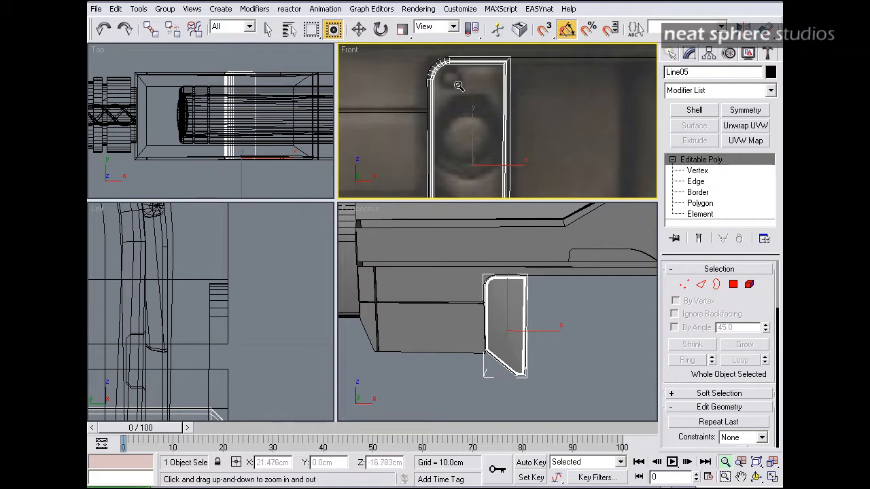
{"action": "left_click", "coordinate": [671, 53]}
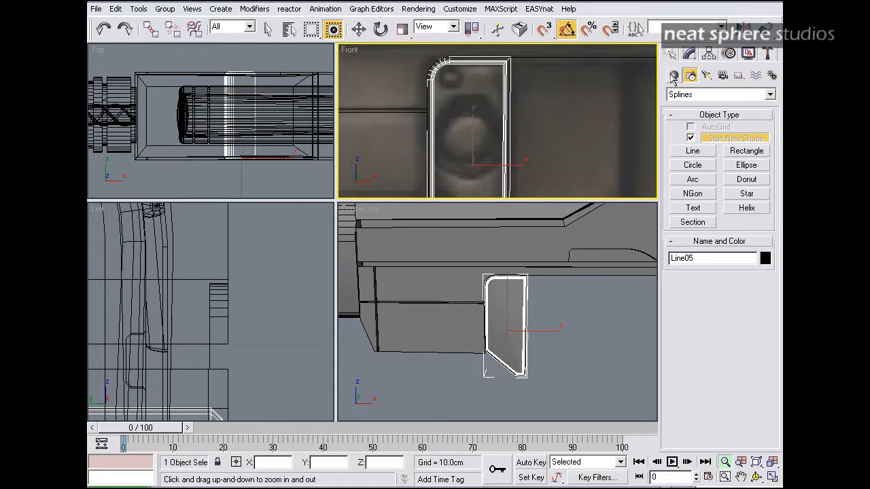
{"action": "left_click", "coordinate": [673, 75]}
{"action": "left_click", "coordinate": [705, 157]}
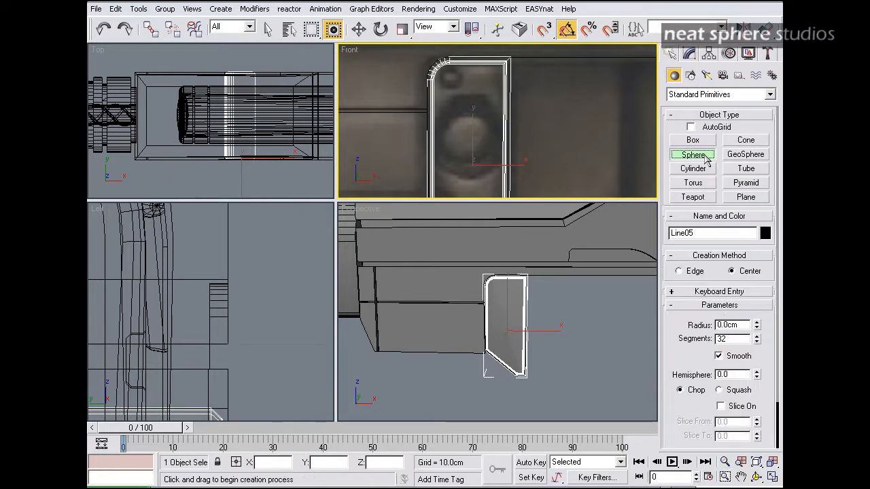
{"action": "middle_click_drag", "start_coordinate": [451, 94], "coordinate": [465, 131]}
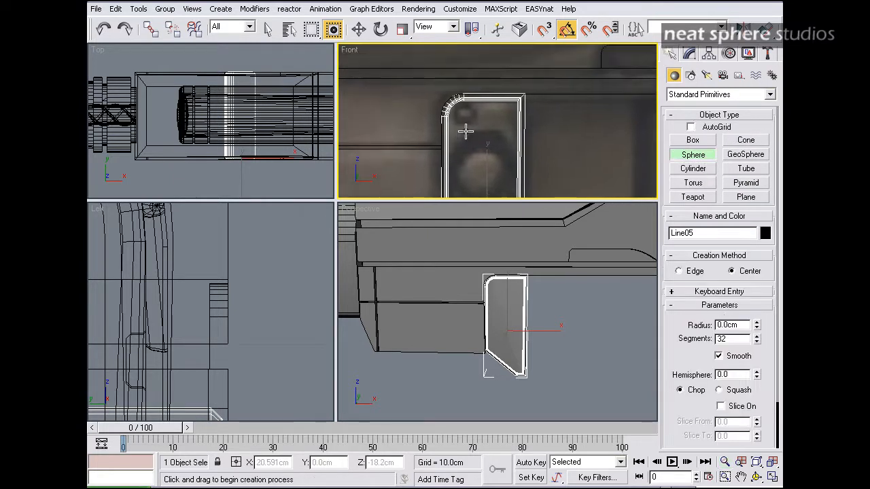
{"action": "scroll", "coordinate": [465, 122], "scroll_direction": "up", "scroll_amount": 5}
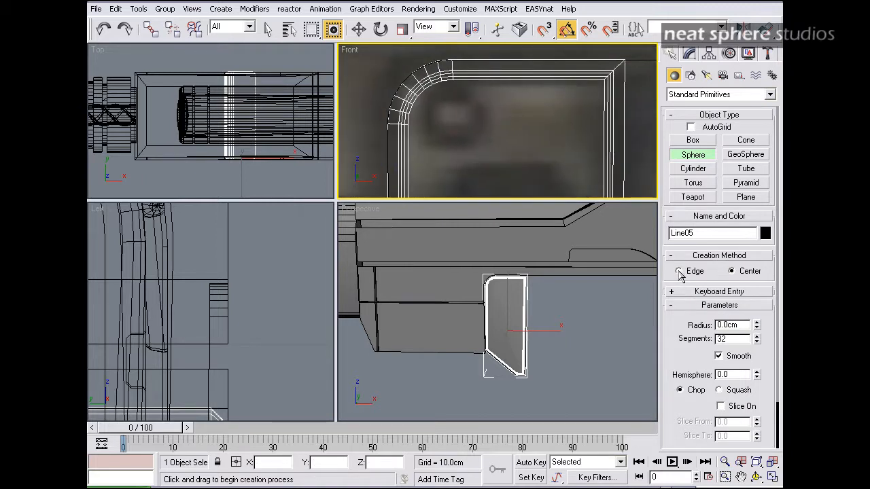
{"action": "left_click_drag", "start_coordinate": [452, 119], "coordinate": [476, 93]}
- Move the sphere along Y in the top view to just outside the bracket's side face
{"action": "right_click", "coordinate": [271, 93]}
{"action": "right_click", "coordinate": [266, 93]}
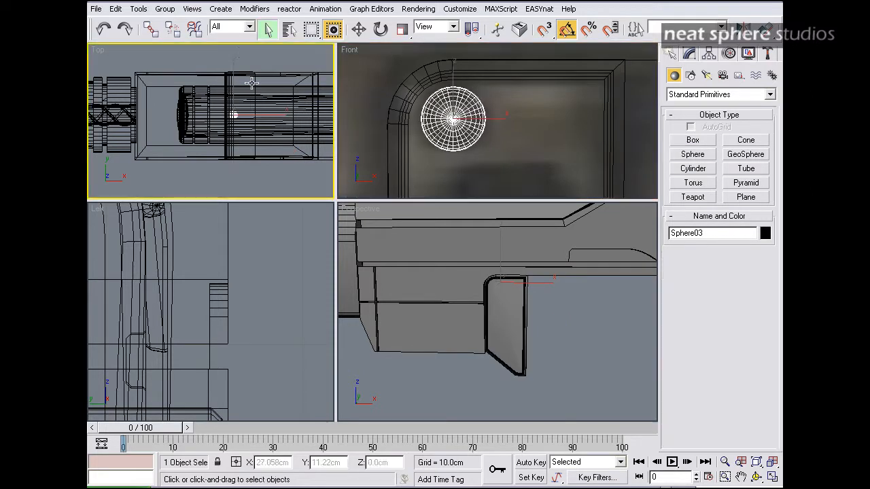
{"action": "left_click", "coordinate": [356, 32]}
{"action": "left_click_drag", "start_coordinate": [232, 89], "coordinate": [233, 138]}
- Assign the 01 - Default material to the sphere and close the Material Editor
{"action": "right_click", "coordinate": [511, 364]}
{"action": "middle_click_drag", "start_coordinate": [514, 360], "coordinate": [517, 399]}
{"action": "key", "text": "alt+z"}
{"action": "left_click_drag", "start_coordinate": [527, 391], "coordinate": [530, 368]}
{"action": "scroll", "coordinate": [549, 389], "scroll_direction": "up", "scroll_amount": 1}
{"action": "middle_click_drag", "start_coordinate": [550, 389], "coordinate": [550, 365]}
{"action": "middle_click_drag", "start_coordinate": [544, 317], "coordinate": [545, 338]}
{"action": "key", "text": "m"}
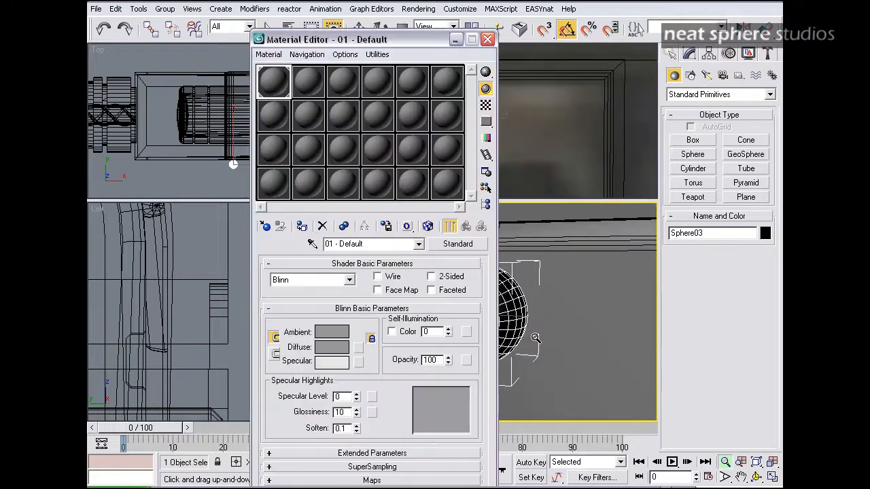
{"action": "left_click", "coordinate": [487, 44]}
- Set the sphere's Hemisphere value to 0.5 to cut it into a dome
{"action": "middle_click_drag", "start_coordinate": [558, 344], "coordinate": [421, 347], "text": "alt"}
{"action": "left_click", "coordinate": [690, 54]}
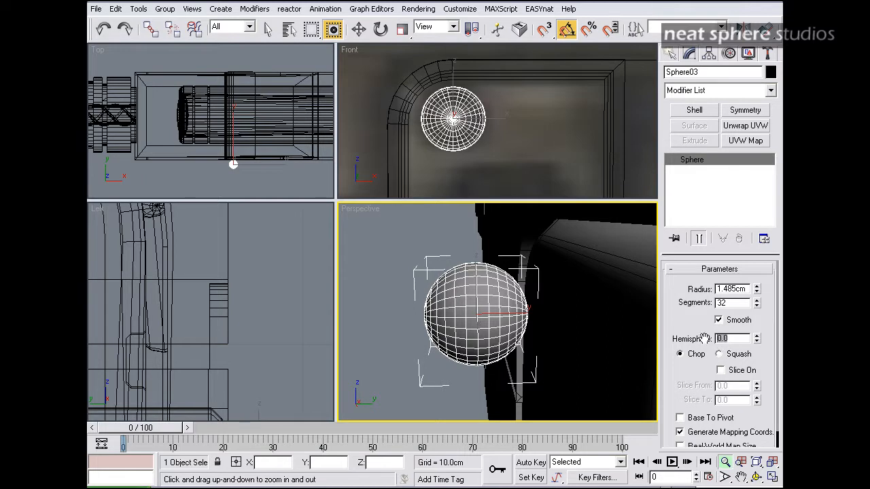
{"action": "type", "text": "5"}
{"action": "key", "text": "Return"}
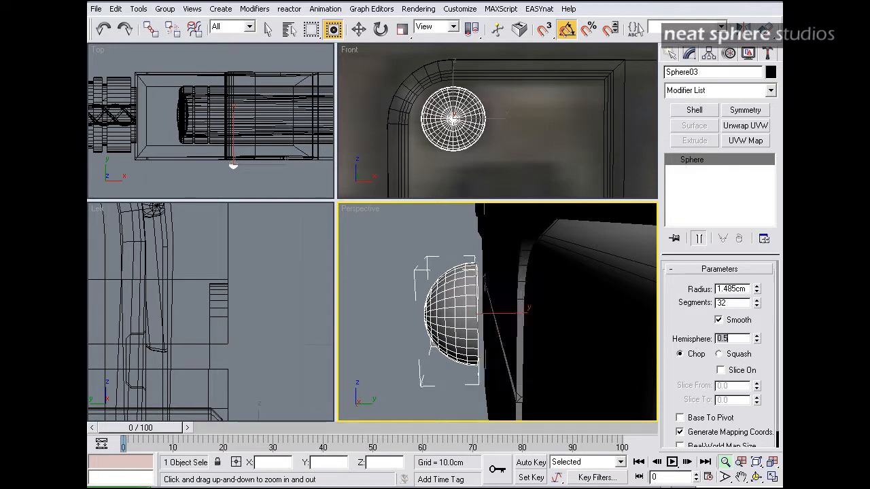
- Try a Hemisphere value of 0.56 on the sphere and restore it to 0.5
{"action": "left_click_drag", "start_coordinate": [758, 344], "coordinate": [741, 339]}
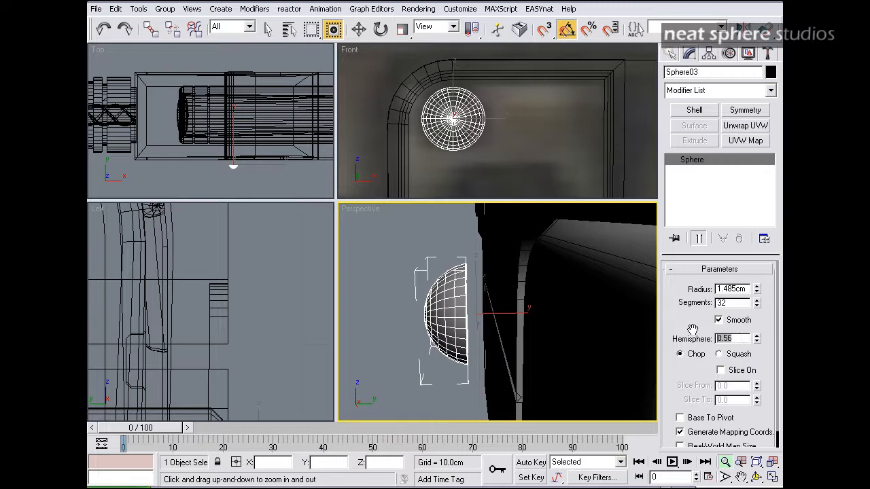
{"action": "type", "text": ".5"}
{"action": "key", "text": "Return"}
- Scale the dome along Y into a flatter cap and move it along Y to about -18.443 cm
{"action": "middle_click_drag", "start_coordinate": [494, 295], "coordinate": [528, 344], "text": "alt"}
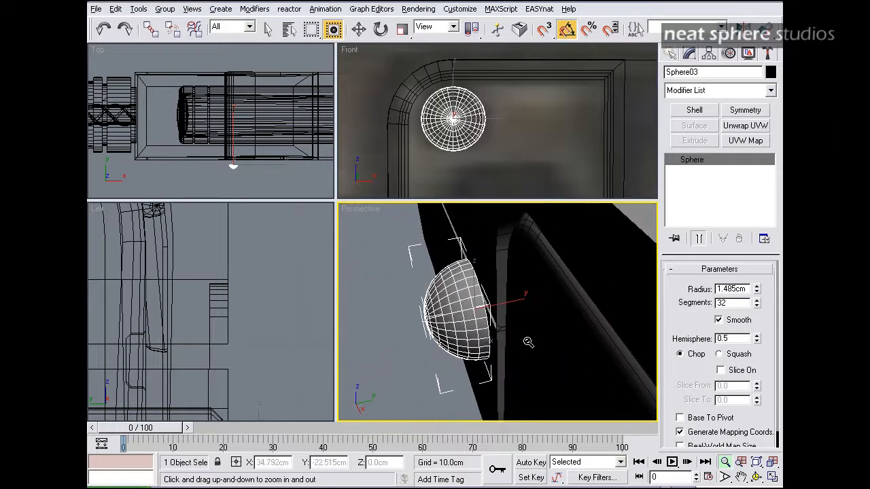
{"action": "key", "text": "w"}
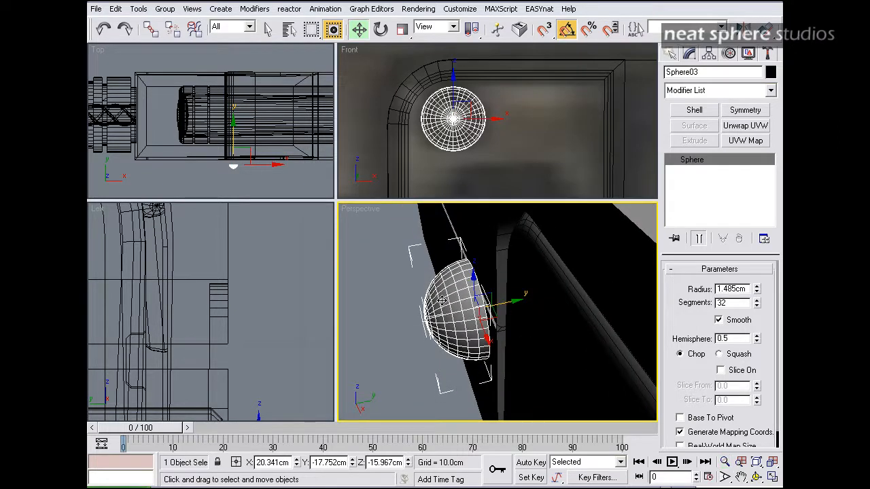
{"action": "left_click", "coordinate": [403, 28]}
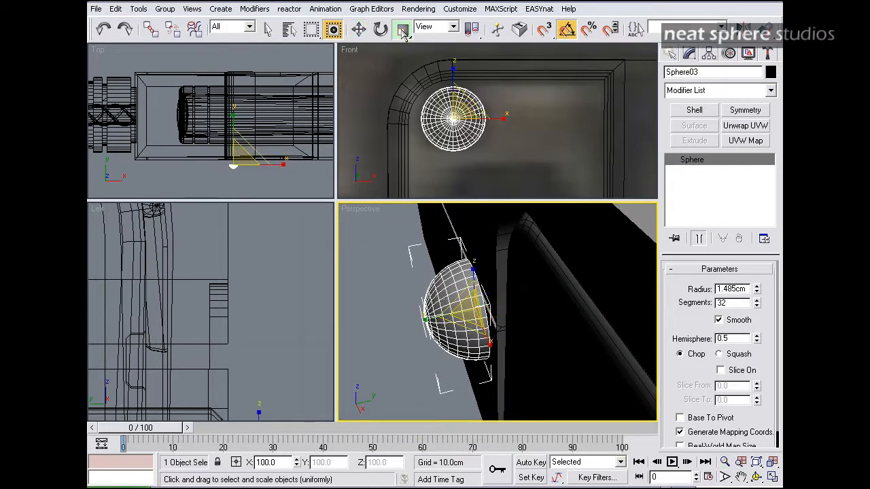
{"action": "left_click_drag", "start_coordinate": [426, 320], "coordinate": [479, 314]}
{"action": "mouse_move", "coordinate": [478, 314]}
{"action": "middle_mouse_down", "text": "alt"}
{"action": "mouse_move", "coordinate": [528, 297]}
{"action": "mouse_move", "coordinate": [504, 287]}
{"action": "mouse_move", "coordinate": [454, 312]}
{"action": "mouse_move", "coordinate": [475, 306]}
{"action": "middle_mouse_up", "text": "alt"}
{"action": "key", "text": "w"}
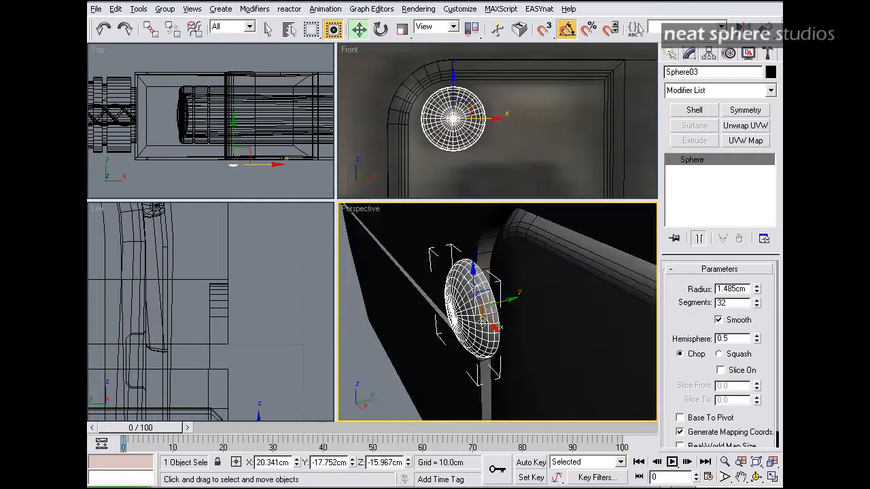
{"action": "mouse_move", "coordinate": [491, 298]}
{"action": "left_mouse_down"}
{"action": "mouse_move", "coordinate": [559, 295]}
{"action": "mouse_move", "coordinate": [463, 289]}
{"action": "mouse_move", "coordinate": [499, 295]}
{"action": "left_mouse_up"}
- Isolate the flattened dome and convert it to an Editable Poly
{"action": "right_click", "coordinate": [449, 302]}
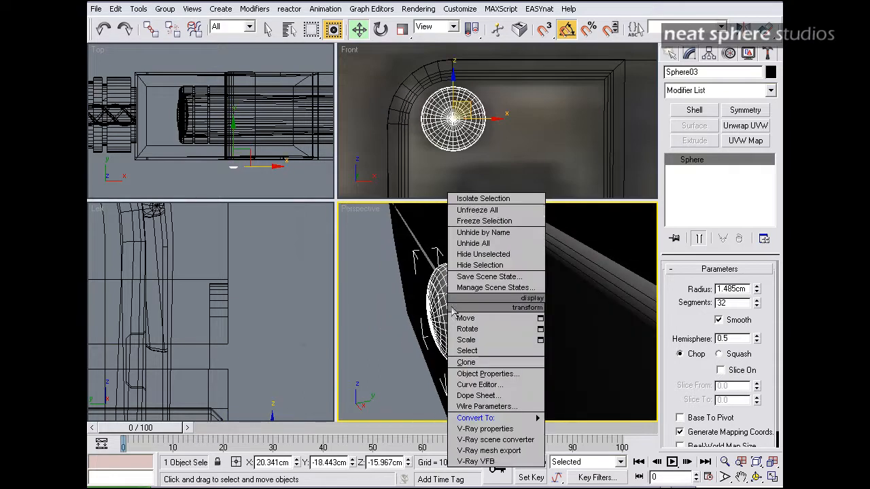
{"action": "left_click", "coordinate": [484, 198]}
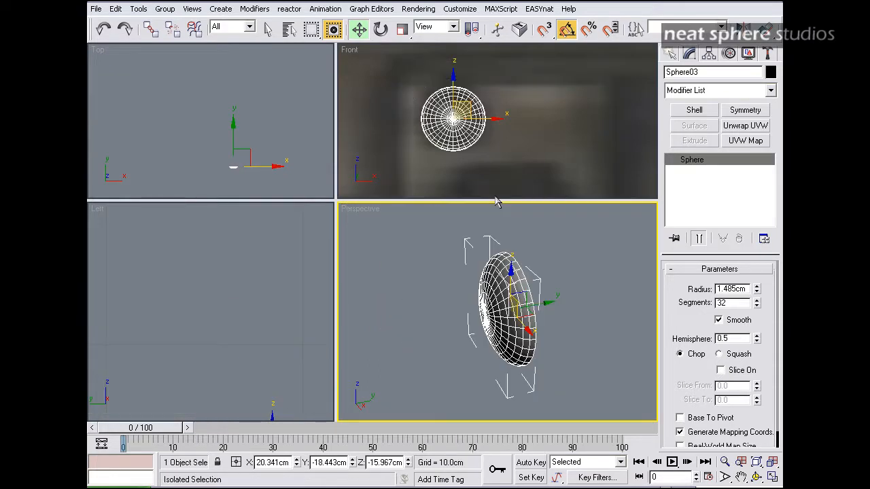
{"action": "middle_click_drag", "start_coordinate": [493, 249], "coordinate": [428, 326], "text": "alt"}
{"action": "right_click", "coordinate": [508, 315]}
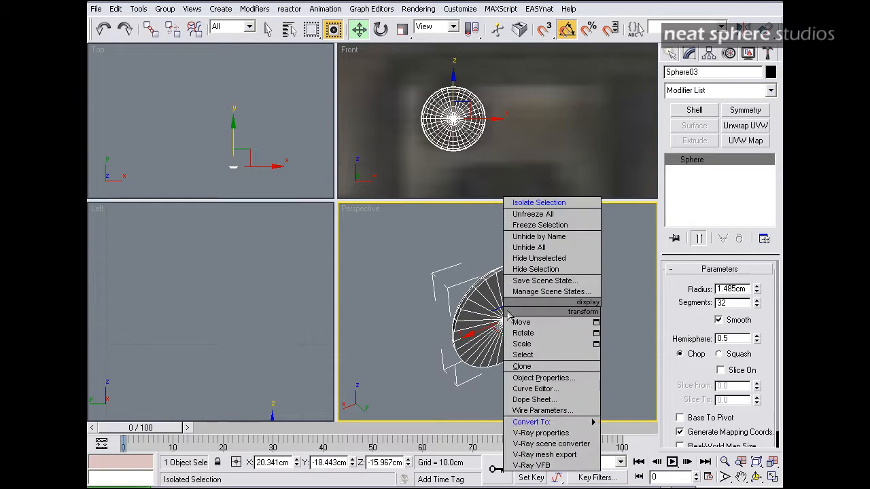
{"action": "mouse_move", "coordinate": [537, 422]}
{"action": "left_click", "coordinate": [643, 433]}
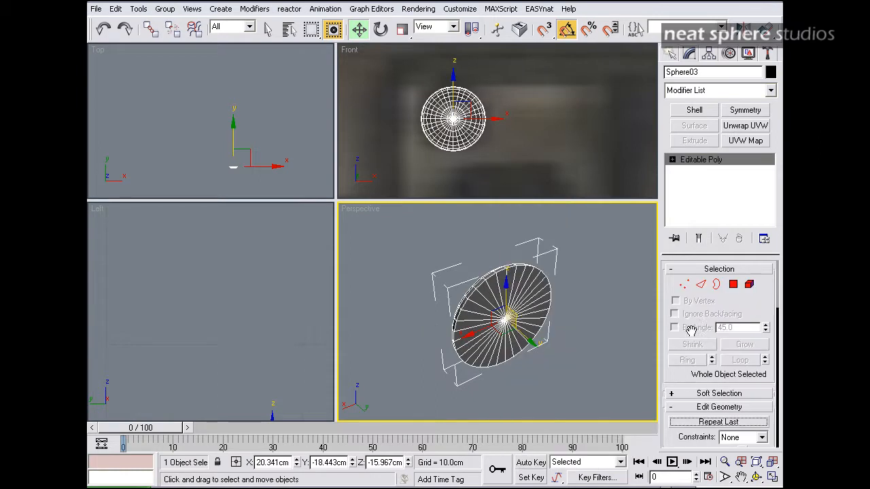
- Select all the polygons of the dome's flat back with a circular crossing region, with Ignore Backfacing enabled
{"action": "left_click", "coordinate": [734, 285]}
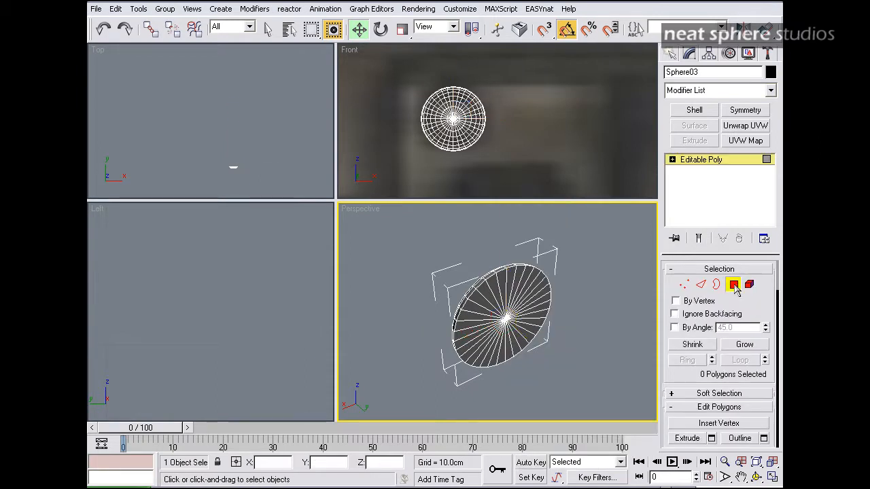
{"action": "left_click", "coordinate": [529, 288]}
{"action": "left_click", "coordinate": [268, 29]}
{"action": "left_click_drag", "start_coordinate": [310, 28], "coordinate": [311, 135]}
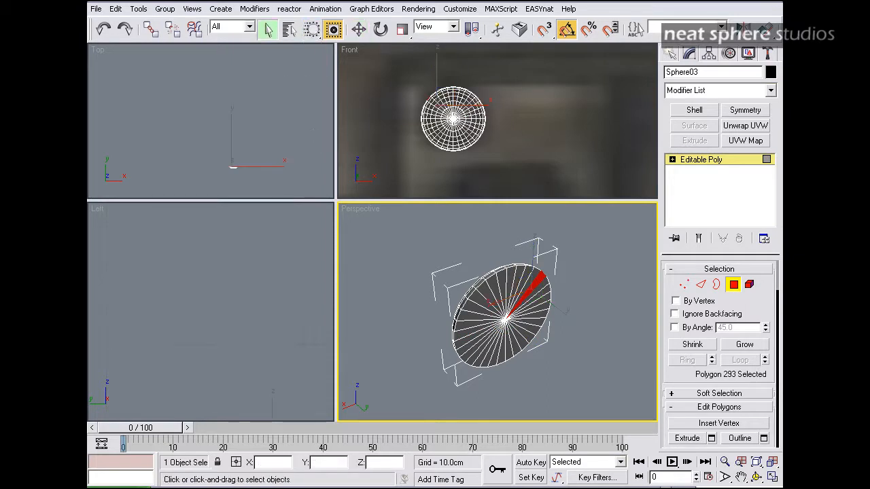
{"action": "left_click", "coordinate": [675, 314]}
{"action": "left_click", "coordinate": [533, 310]}
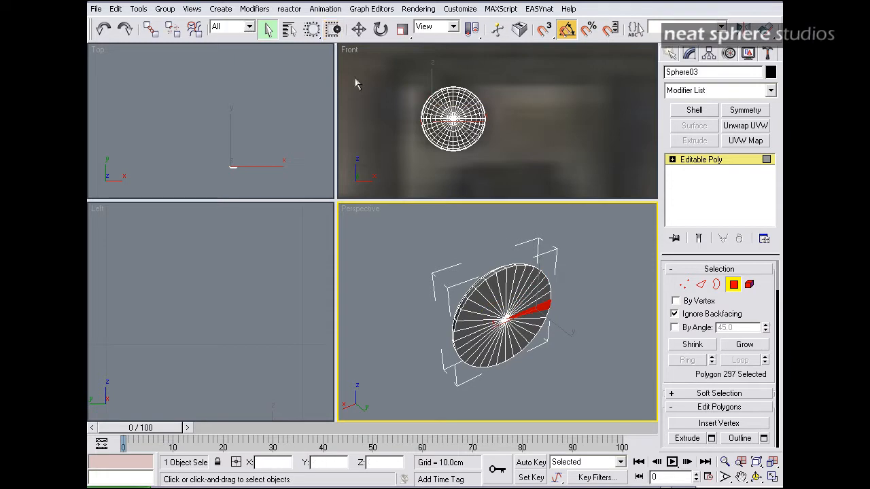
{"action": "left_click", "coordinate": [505, 319]}
{"action": "middle_click_drag", "start_coordinate": [507, 321], "coordinate": [483, 298], "text": "alt"}
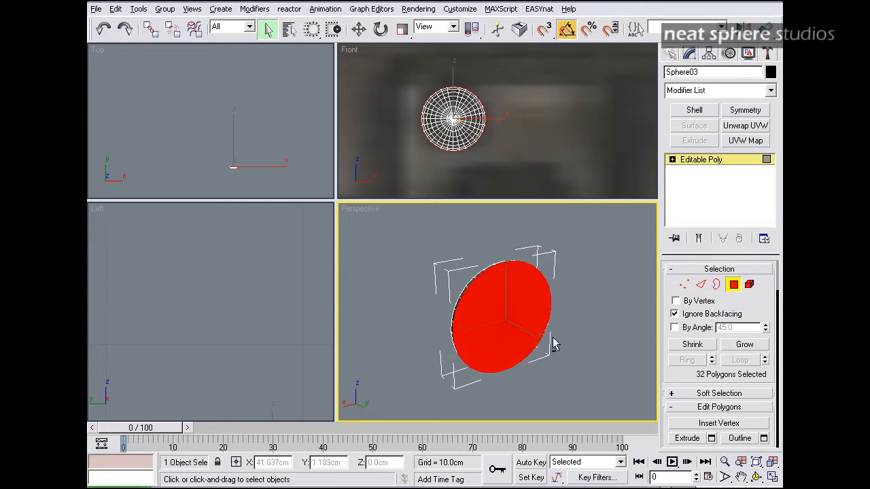
- Extrude the dome's flat back polygons slightly and adjust their position along Y to form a short straight rim
{"action": "left_click", "coordinate": [687, 439]}
{"action": "middle_click_drag", "start_coordinate": [522, 336], "coordinate": [548, 330], "text": "alt"}
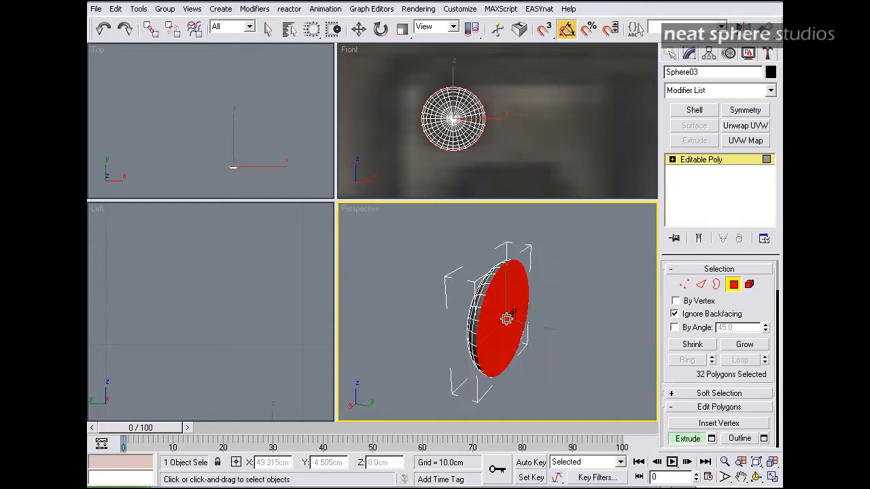
{"action": "mouse_move", "coordinate": [499, 319]}
{"action": "left_mouse_down"}
{"action": "mouse_move", "coordinate": [501, 310]}
{"action": "mouse_move", "coordinate": [501, 317]}
{"action": "left_mouse_up"}
{"action": "key", "text": "w"}
{"action": "left_click_drag", "start_coordinate": [562, 331], "coordinate": [550, 329]}
{"action": "middle_click_drag", "start_coordinate": [511, 323], "coordinate": [532, 318], "text": "alt"}
{"action": "key", "text": "alt+z"}
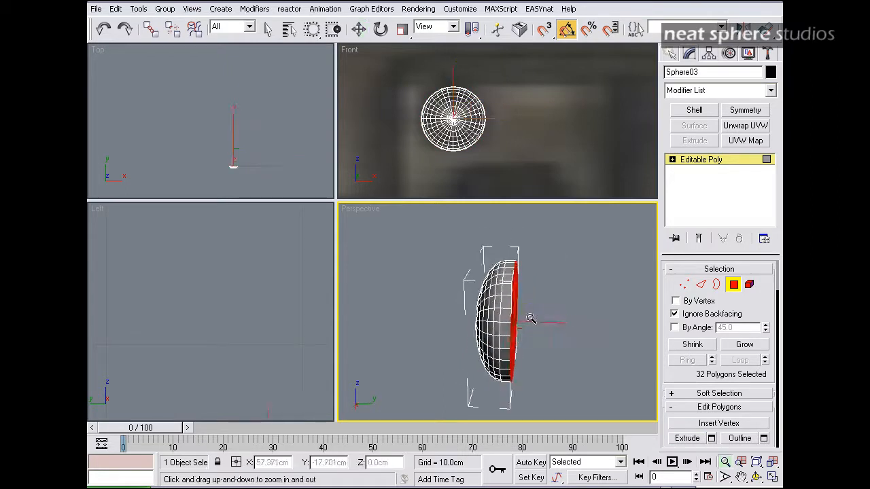
{"action": "left_click_drag", "start_coordinate": [531, 318], "coordinate": [535, 301]}
{"action": "right_click", "coordinate": [534, 301]}
{"action": "left_click", "coordinate": [562, 309]}
{"action": "middle_click_drag", "start_coordinate": [571, 319], "coordinate": [514, 321], "text": "alt"}
{"action": "key", "text": "ctrl+z"}
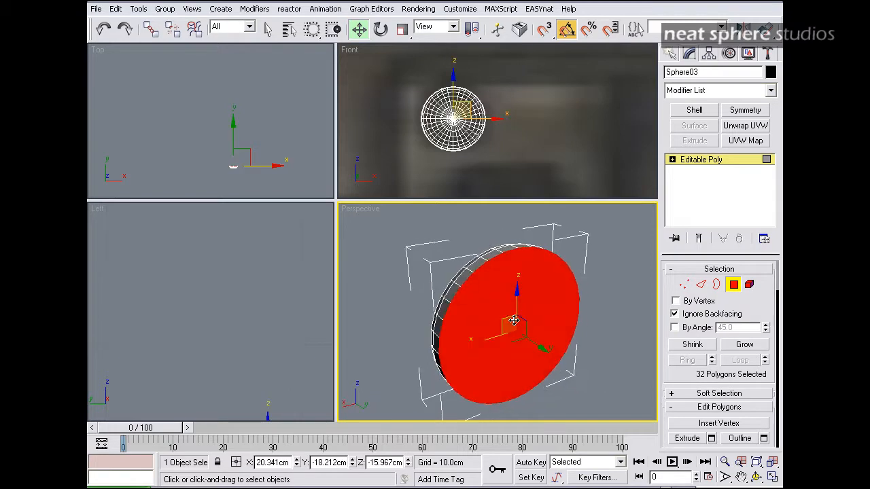
- Delete the dome's selected back polygons, leave polygon editing and exit isolation mode
{"action": "key", "text": "Delete"}
{"action": "left_click", "coordinate": [734, 285]}
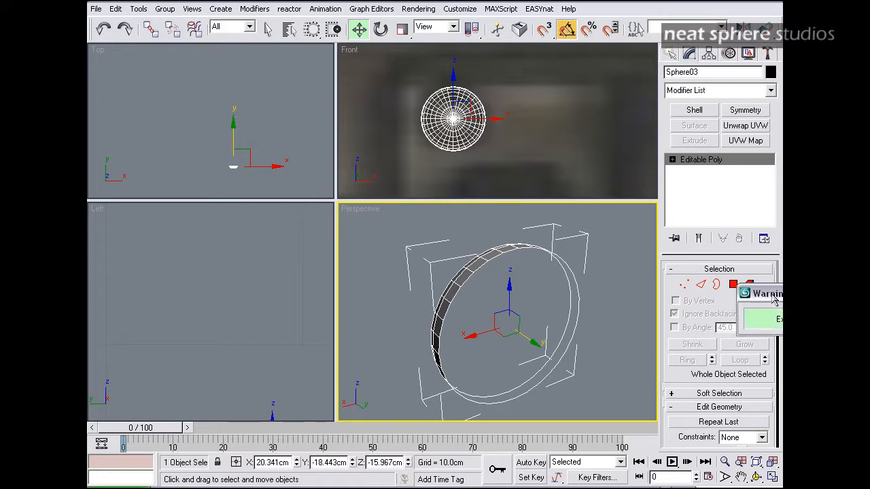
{"action": "key", "text": "alt+q"}
{"action": "left_click", "coordinate": [660, 300]}
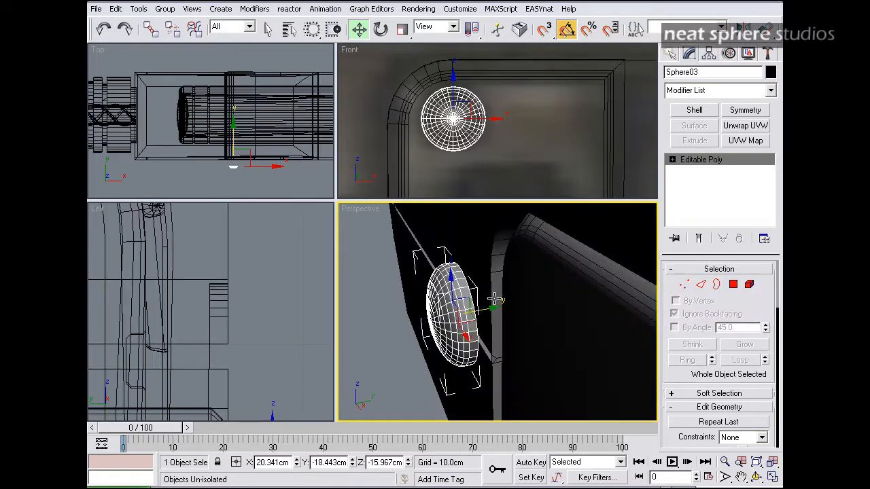
- Move the dome along Y to about -16.079 cm so it sits against the bracket's side face
{"action": "left_click_drag", "start_coordinate": [483, 312], "coordinate": [555, 312]}
{"action": "key", "text": "alt+z"}
{"action": "left_click_drag", "start_coordinate": [555, 265], "coordinate": [455, 319]}
{"action": "middle_click_drag", "start_coordinate": [454, 319], "coordinate": [550, 306], "text": "alt"}
{"action": "key", "text": "w"}
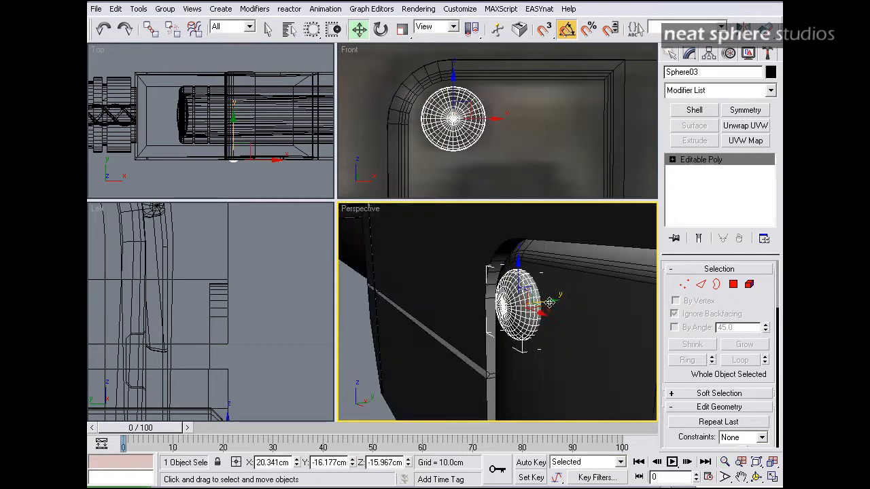
{"action": "key", "text": "alt+z"}
{"action": "left_click_drag", "start_coordinate": [549, 302], "coordinate": [540, 339]}
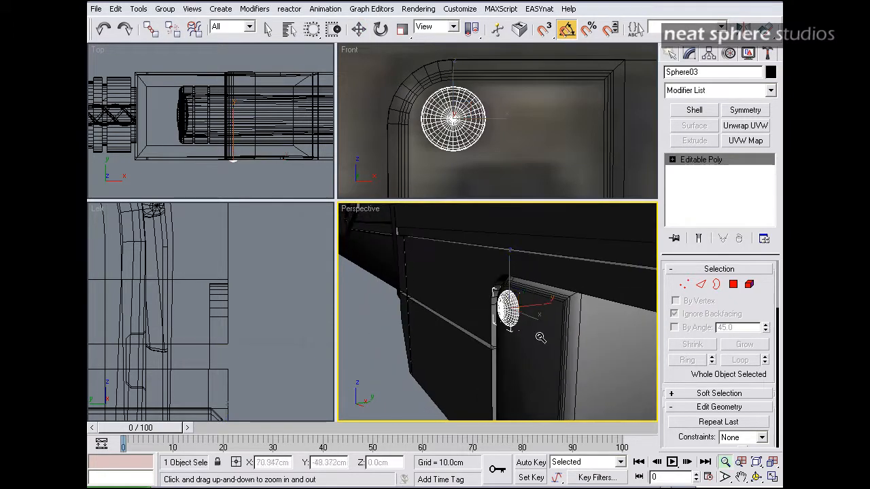
{"action": "key", "text": "w"}
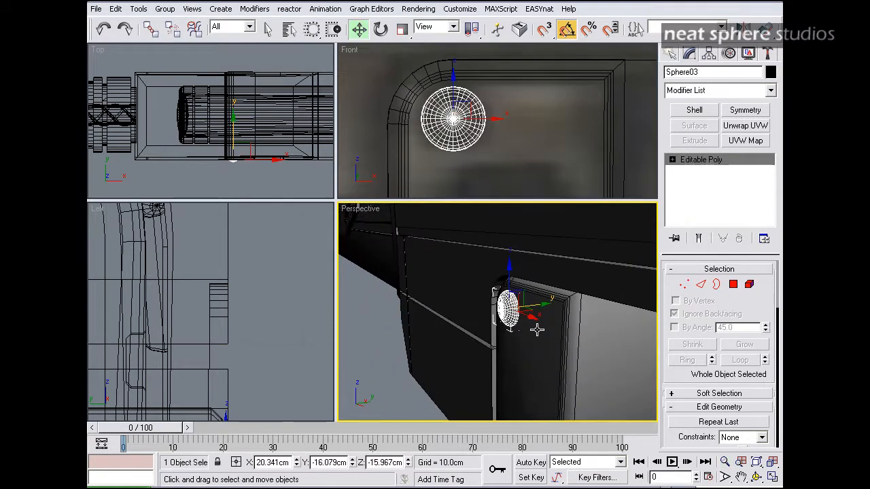
- Clone the dome along Y in the top view to the bracket's opposite side, at about Y 17.053 cm
{"action": "left_click", "coordinate": [232, 136]}
{"action": "mouse_move", "coordinate": [232, 136]}
{"action": "left_mouse_down", "text": "shift"}
{"action": "mouse_move", "coordinate": [252, 46]}
{"action": "mouse_move", "coordinate": [279, 79]}
{"action": "left_mouse_up", "text": "shift"}
{"action": "left_click", "coordinate": [436, 302]}
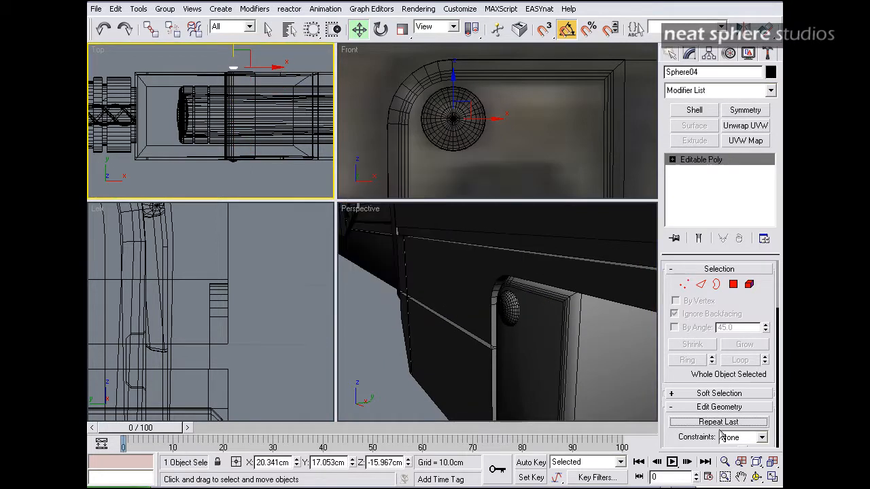
{"action": "left_click", "coordinate": [772, 478]}
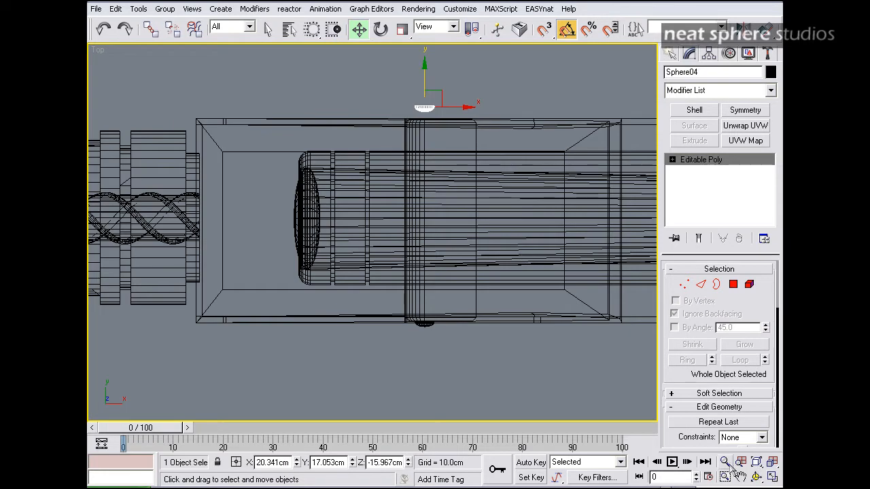
{"action": "left_click", "coordinate": [773, 478]}
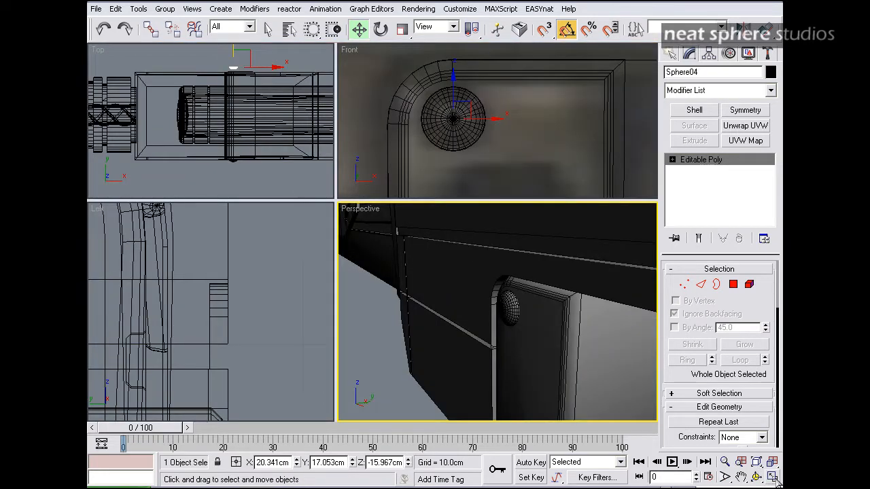
- Turn the cloned dome to face outward and move it along Y against the bracket's opposite side face
{"action": "middle_click_drag", "start_coordinate": [606, 336], "coordinate": [488, 330], "text": "alt"}
{"action": "key", "text": "alt+z"}
{"action": "mouse_move", "coordinate": [497, 305]}
{"action": "left_mouse_down"}
{"action": "mouse_move", "coordinate": [505, 319]}
{"action": "mouse_move", "coordinate": [562, 342]}
{"action": "mouse_move", "coordinate": [454, 326]}
{"action": "mouse_move", "coordinate": [501, 272]}
{"action": "mouse_move", "coordinate": [487, 300]}
{"action": "left_mouse_up"}
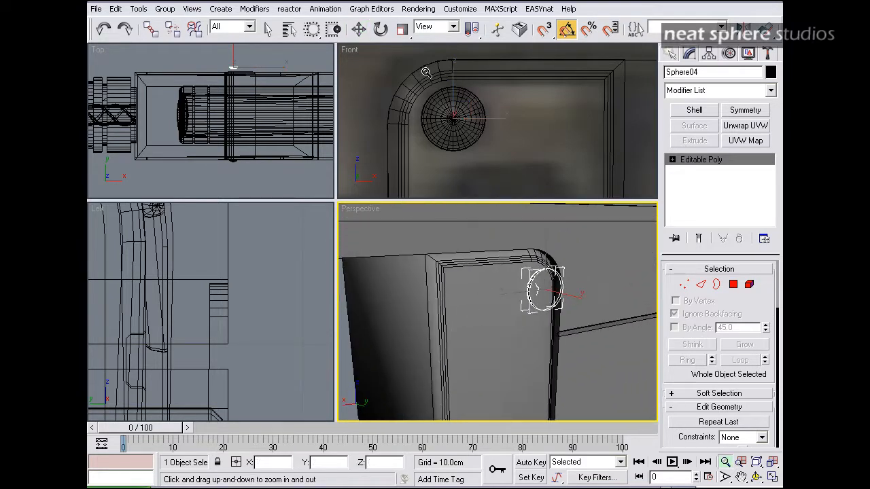
{"action": "left_click", "coordinate": [382, 31]}
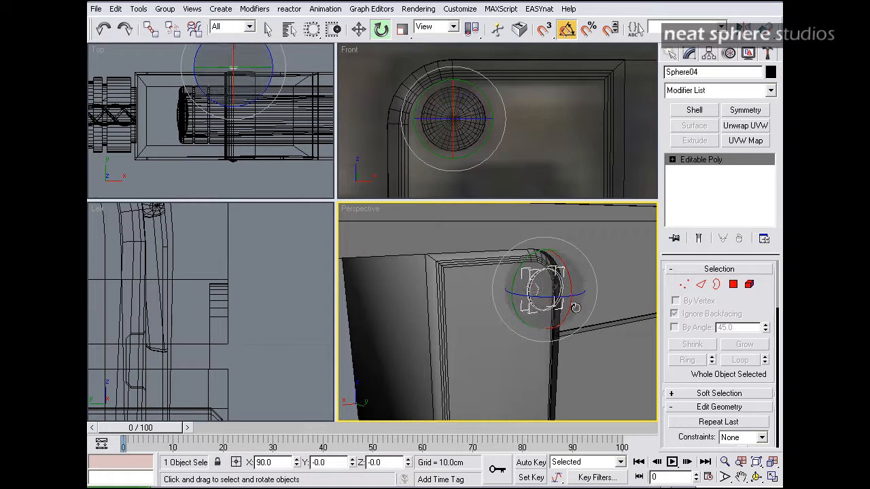
{"action": "left_click_drag", "start_coordinate": [568, 299], "coordinate": [428, 283]}
{"action": "key", "text": "ctrl+z"}
{"action": "left_click", "coordinate": [358, 29]}
{"action": "middle_click_drag", "start_coordinate": [479, 240], "coordinate": [564, 306], "text": "alt"}
{"action": "key", "text": "alt+z"}
{"action": "left_click_drag", "start_coordinate": [564, 306], "coordinate": [534, 293]}
{"action": "right_click", "coordinate": [566, 296]}
- Create a sphere of about 5.297 cm radius in the front view over the large round detail below the small rivet
{"action": "key", "text": "alt+z"}
{"action": "middle_click_drag", "start_coordinate": [535, 292], "coordinate": [215, 277], "text": "alt"}
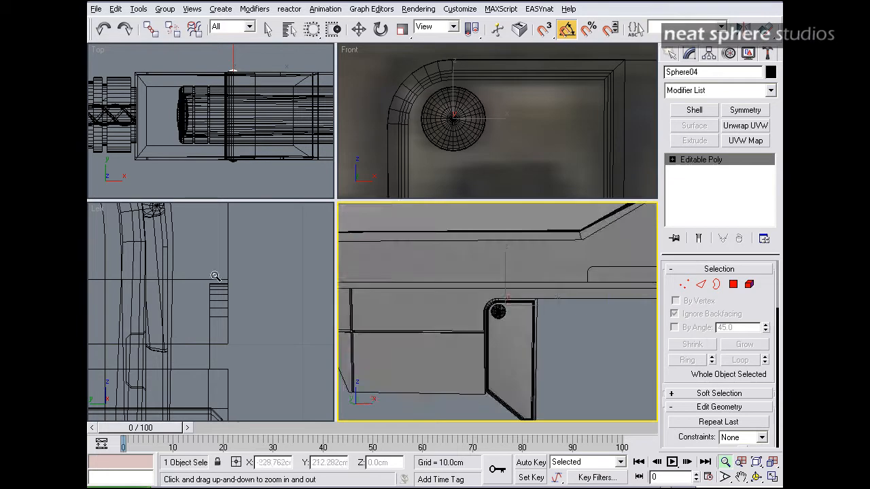
{"action": "middle_click_drag", "start_coordinate": [543, 137], "coordinate": [540, 89]}
{"action": "left_click_drag", "start_coordinate": [540, 90], "coordinate": [517, 160]}
{"action": "middle_click_drag", "start_coordinate": [518, 160], "coordinate": [530, 136]}
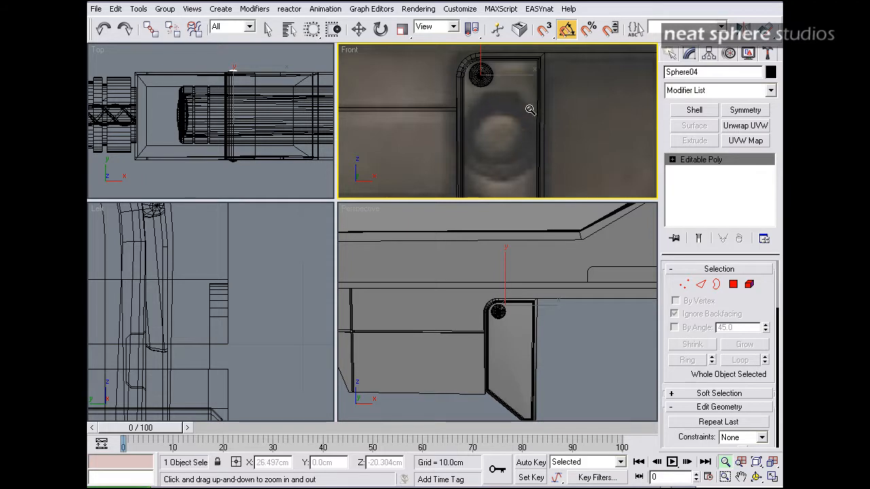
{"action": "left_click", "coordinate": [670, 54]}
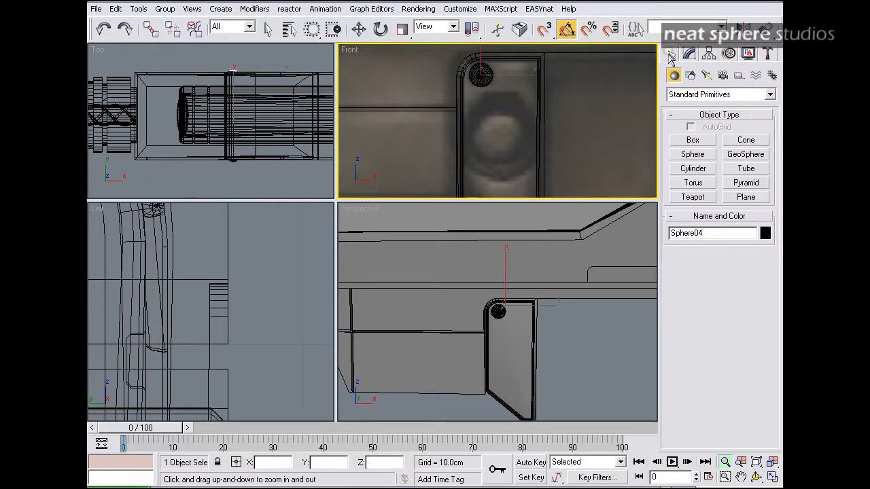
{"action": "left_click", "coordinate": [693, 155]}
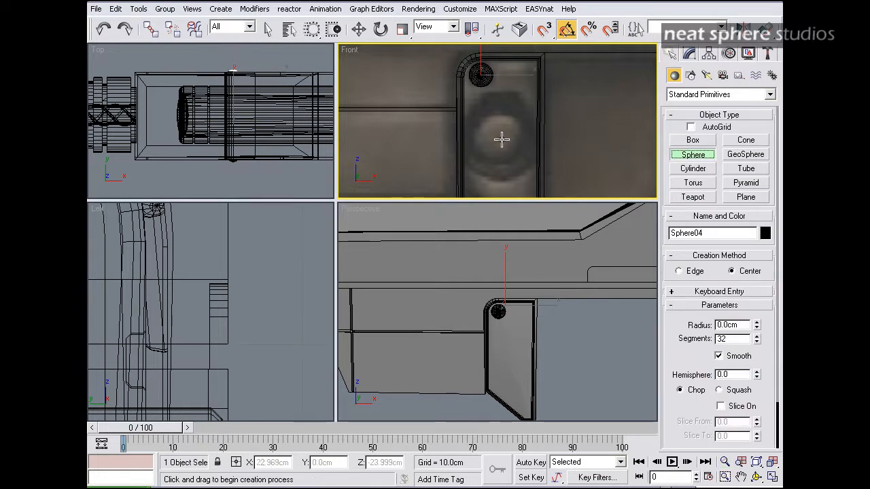
{"action": "left_click_drag", "start_coordinate": [498, 138], "coordinate": [537, 156]}
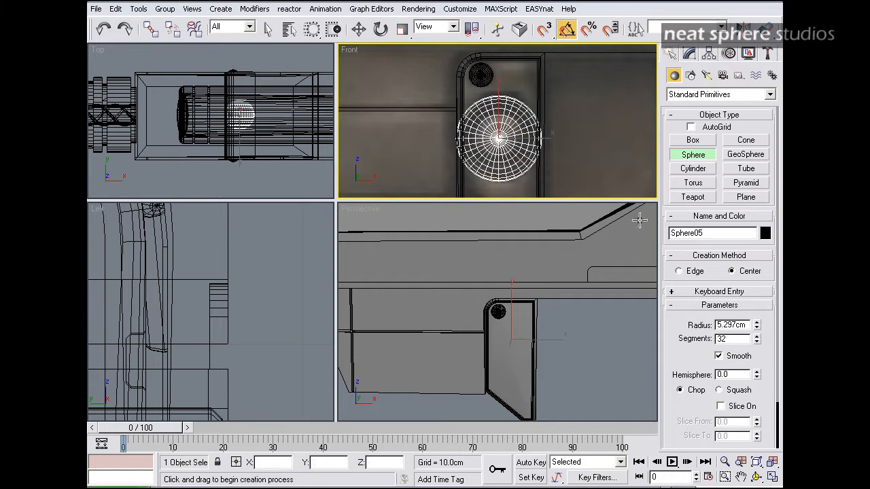
- Set the large sphere's Hemisphere to 0.5 and move it along Y to about -15.321 cm at the bracket's side face
{"action": "double_click", "coordinate": [736, 375]}
{"action": "type", "text": "0.5"}
{"action": "key", "text": "Return"}
{"action": "key", "text": "w"}
{"action": "left_click", "coordinate": [242, 148]}
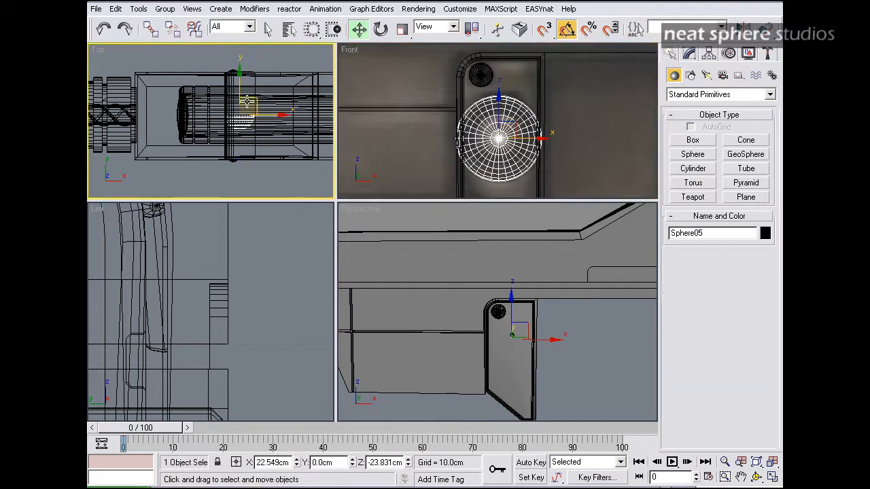
{"action": "left_click_drag", "start_coordinate": [243, 148], "coordinate": [237, 127]}
- Reduce the large dome's radius to about 4.162 cm to fit the round detail in the reference image
{"action": "scroll", "coordinate": [516, 149], "scroll_direction": "up", "scroll_amount": 4}
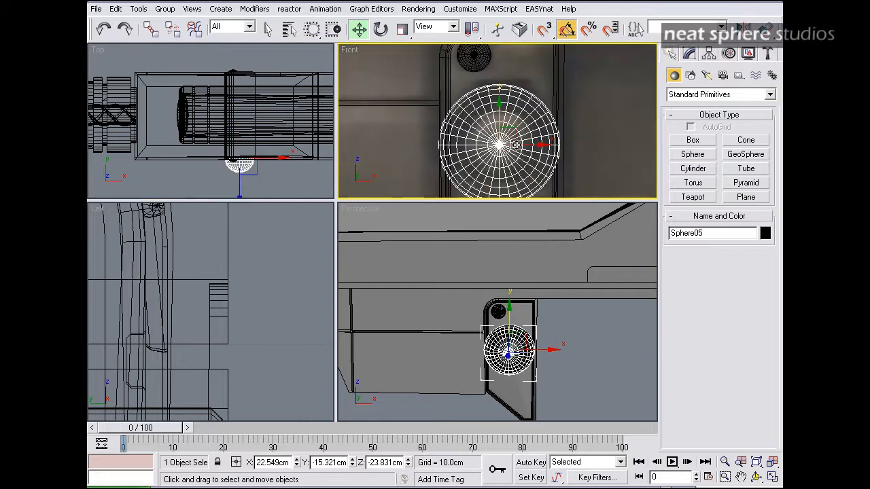
{"action": "middle_click_drag", "start_coordinate": [517, 149], "coordinate": [515, 131]}
{"action": "left_click", "coordinate": [683, 57]}
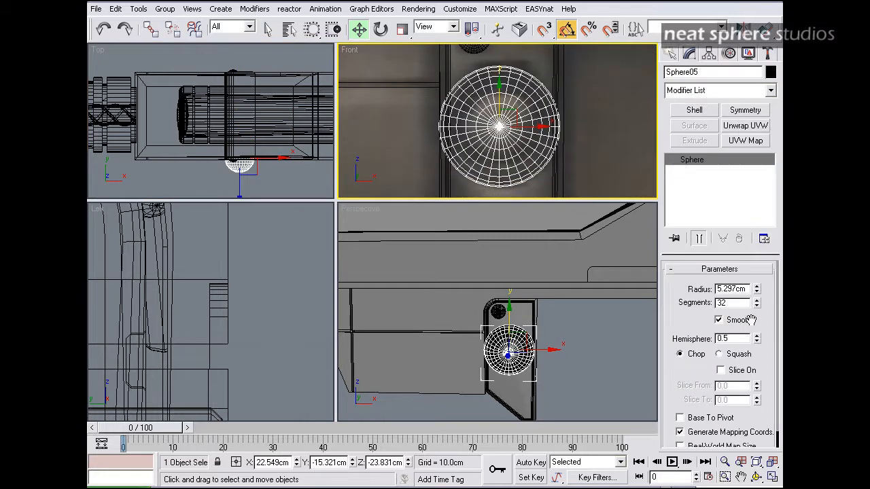
{"action": "left_click_drag", "start_coordinate": [757, 293], "coordinate": [758, 298]}
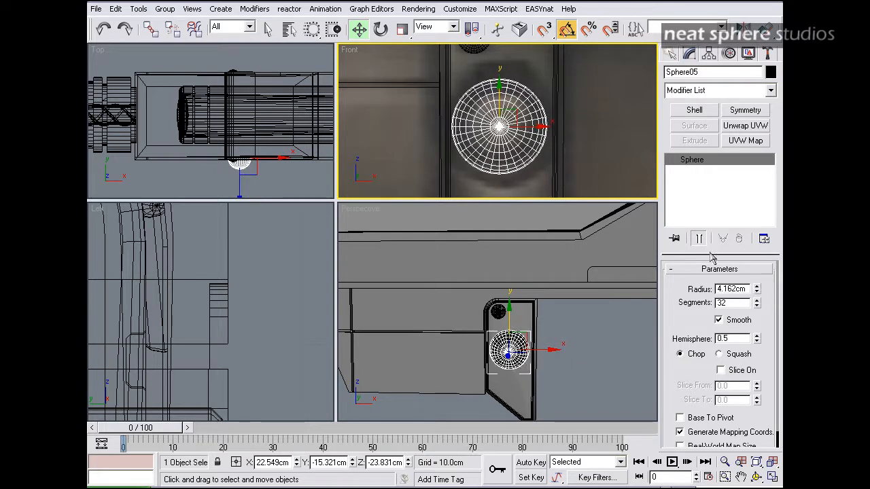
- Move the large dome along X to 22.729 cm to centre it over the round detail in the reference image
{"action": "left_click_drag", "start_coordinate": [528, 128], "coordinate": [530, 127]}
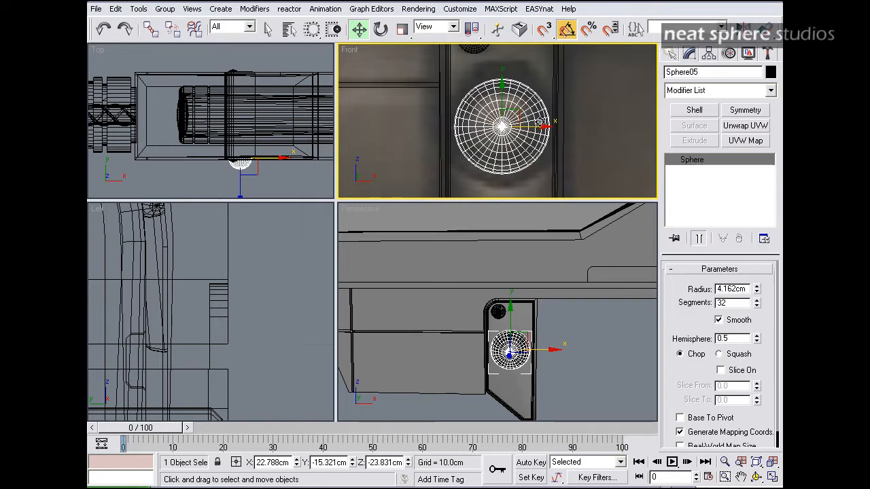
{"action": "left_click_drag", "start_coordinate": [537, 127], "coordinate": [537, 128]}
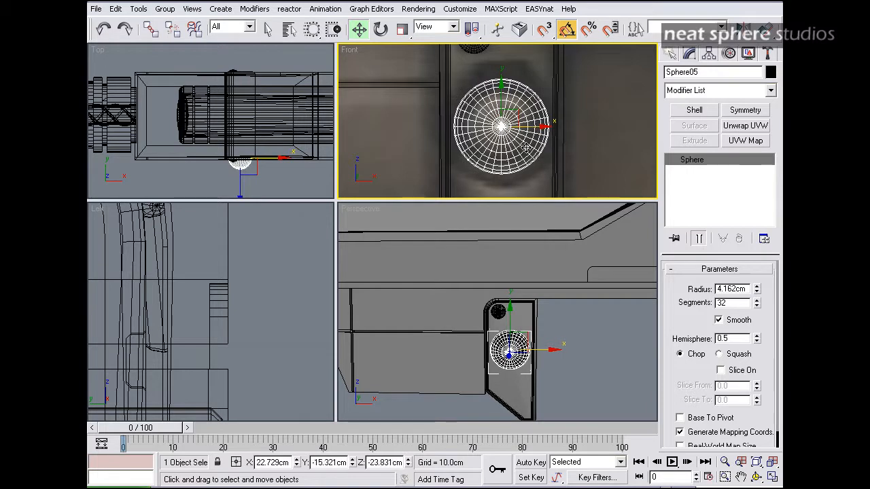
- QuickSlice the bracket horizontally just above and just below the large dome in the front view
{"action": "middle_click_drag", "start_coordinate": [509, 95], "coordinate": [510, 114]}
{"action": "key", "text": "alt+z"}
{"action": "left_click_drag", "start_coordinate": [509, 115], "coordinate": [507, 164]}
{"action": "middle_click_drag", "start_coordinate": [513, 167], "coordinate": [511, 155]}
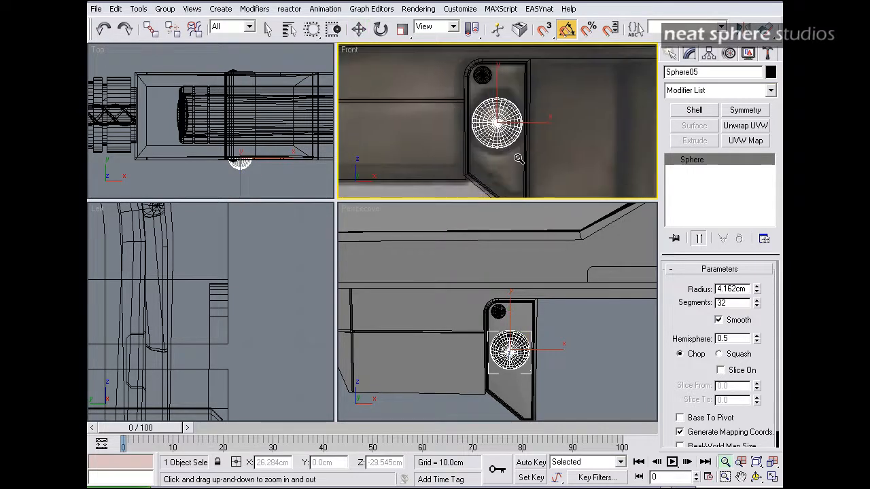
{"action": "key", "text": "w"}
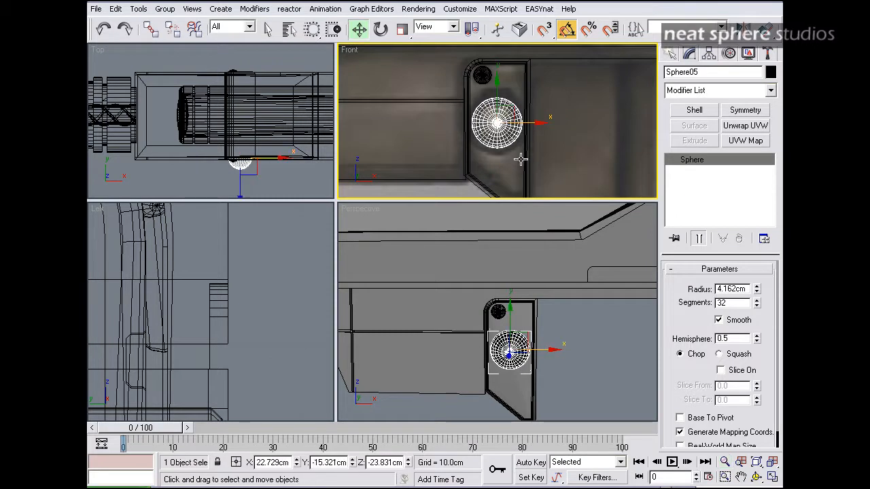
{"action": "left_click", "coordinate": [484, 188]}
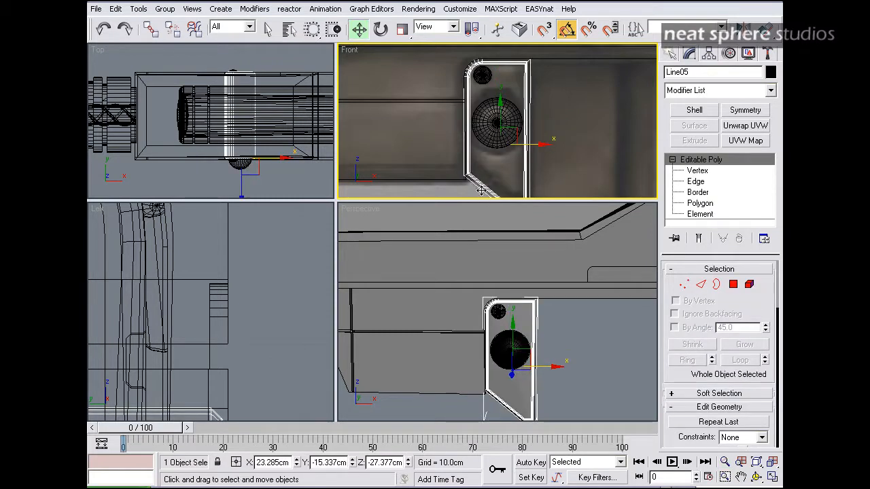
{"action": "scroll", "coordinate": [686, 367], "scroll_direction": "down", "scroll_amount": 5}
{"action": "left_click", "coordinate": [692, 363]}
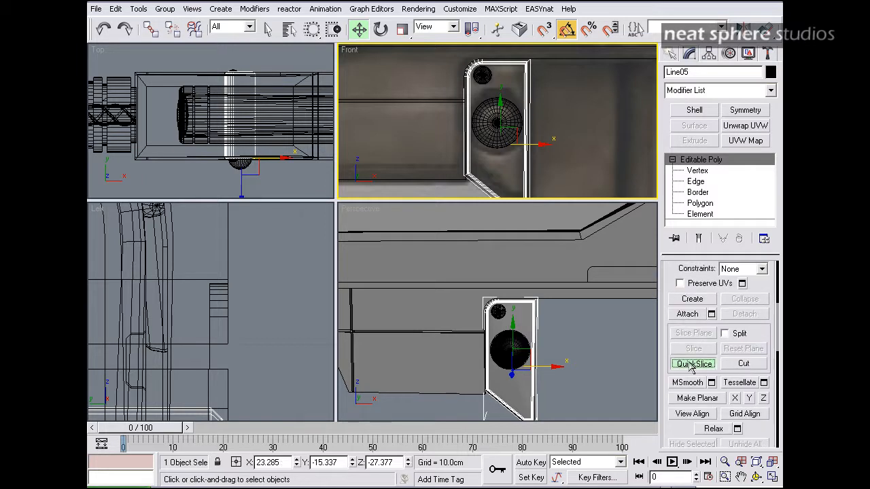
{"action": "left_click", "coordinate": [496, 151]}
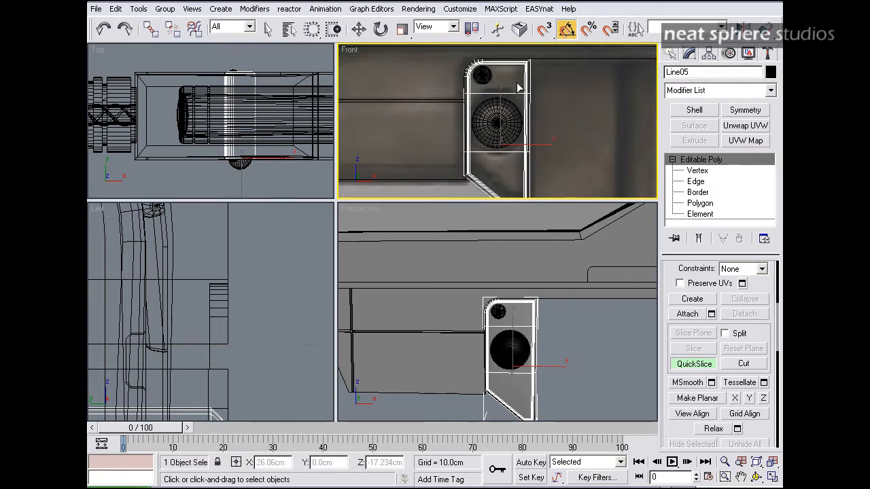
{"action": "left_click", "coordinate": [500, 126]}
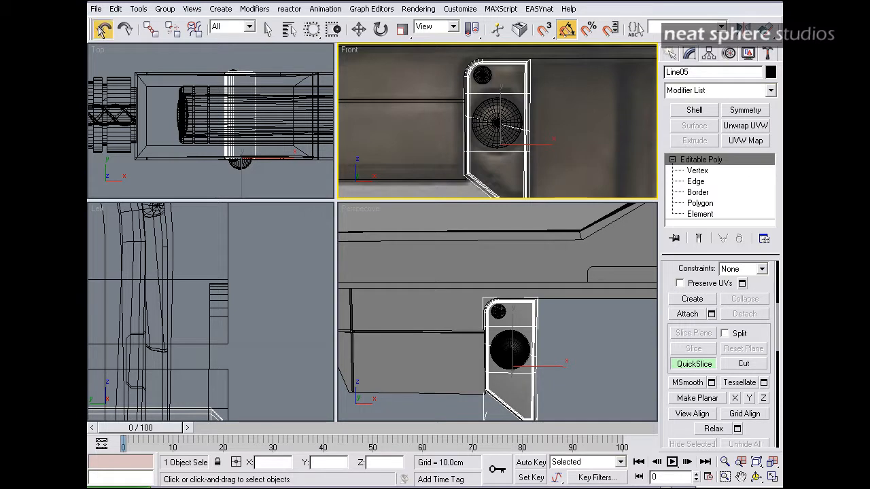
{"action": "left_click", "coordinate": [692, 365]}
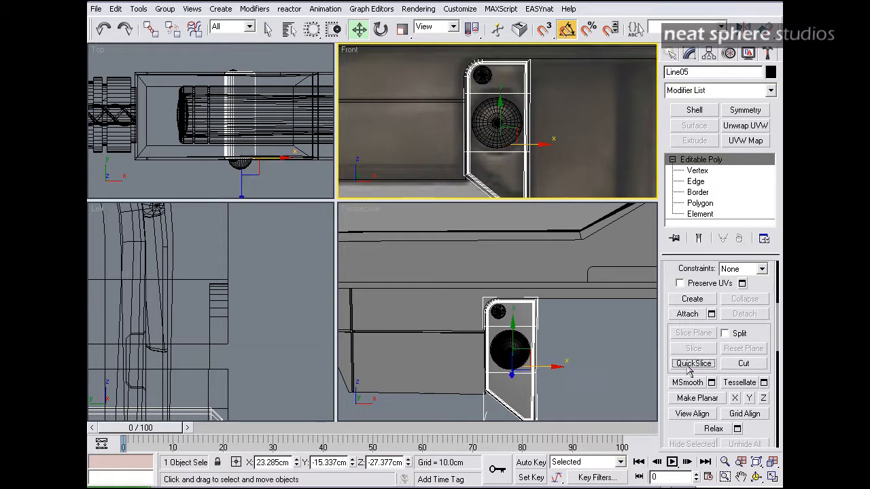
{"action": "left_click", "coordinate": [639, 369]}
{"action": "left_click", "coordinate": [530, 334]}
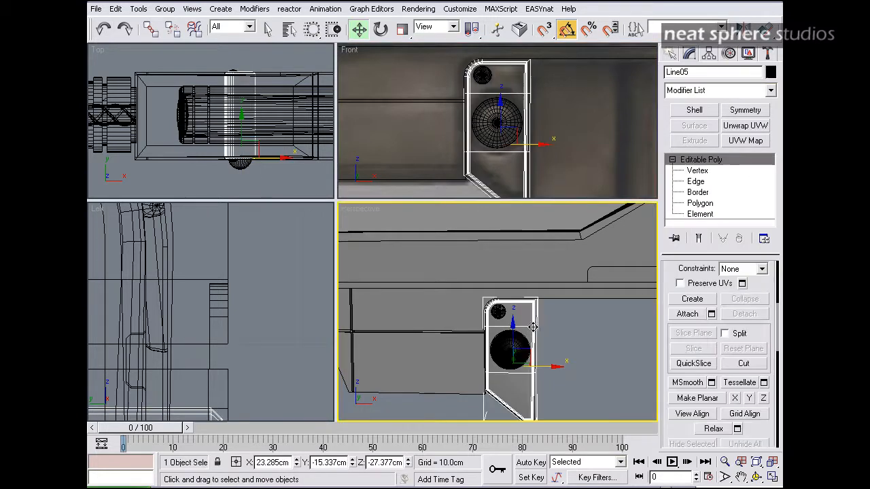
- QuickSlice the bracket vertically and horizontally through the large dome's centre in the front view
{"action": "left_click", "coordinate": [692, 365]}
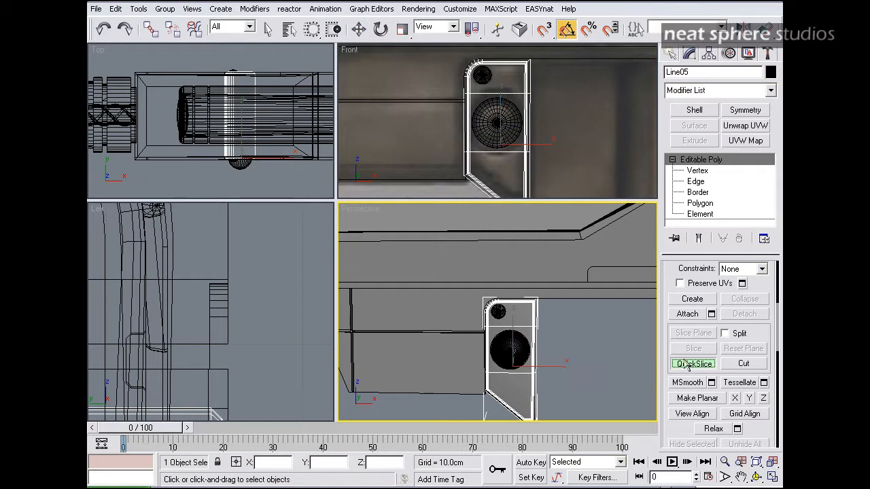
{"action": "left_click", "coordinate": [498, 128]}
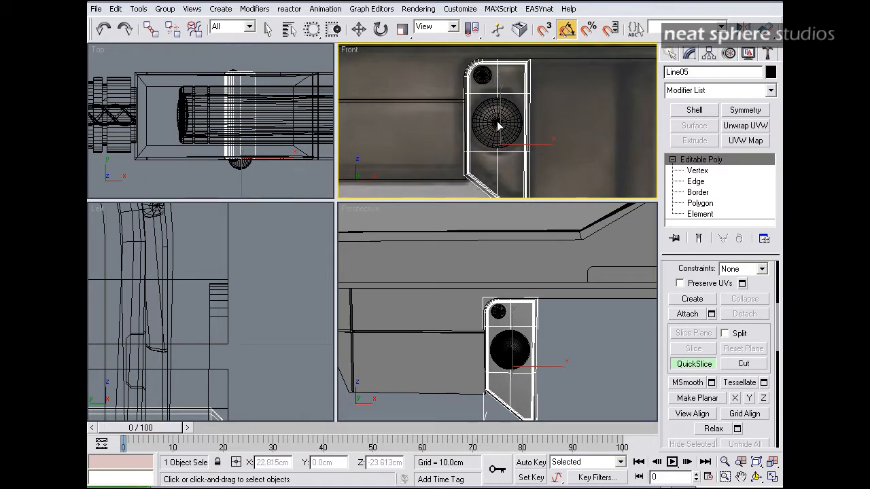
{"action": "key", "text": "w"}
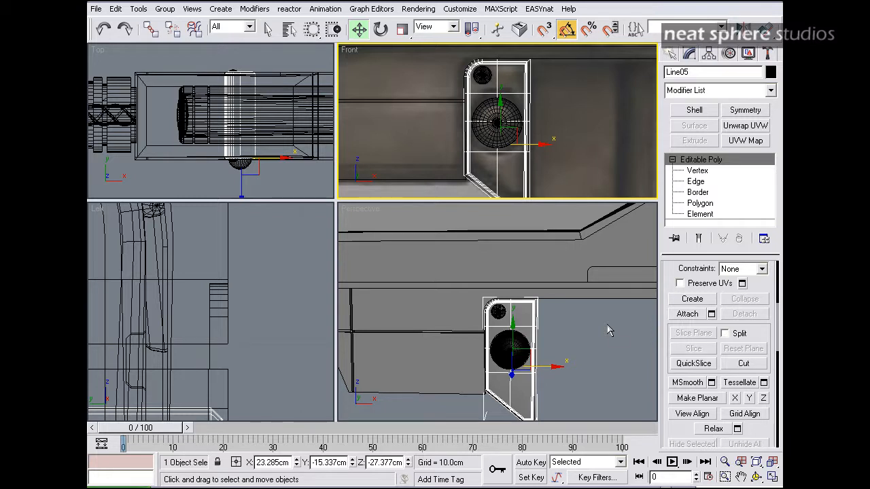
- Select the large dome over the sliced bracket face in the front view
{"action": "key", "text": "alt+z"}
{"action": "left_click_drag", "start_coordinate": [533, 146], "coordinate": [532, 102]}
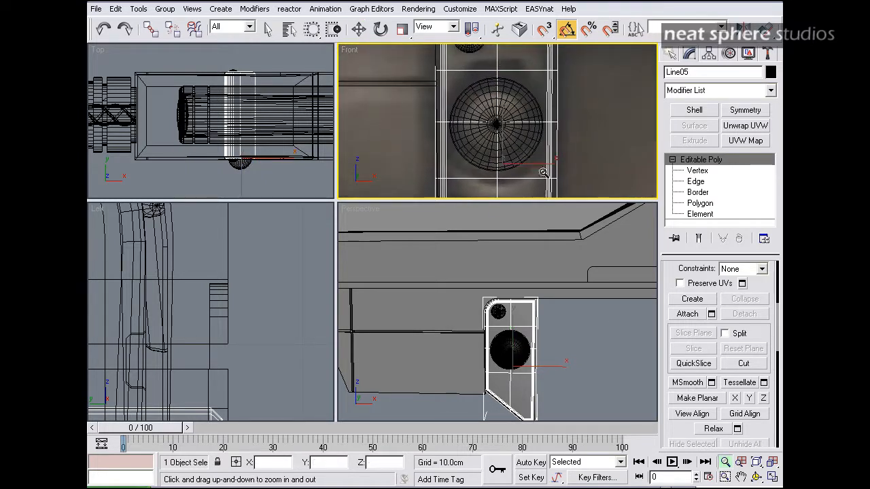
{"action": "key", "text": "w"}
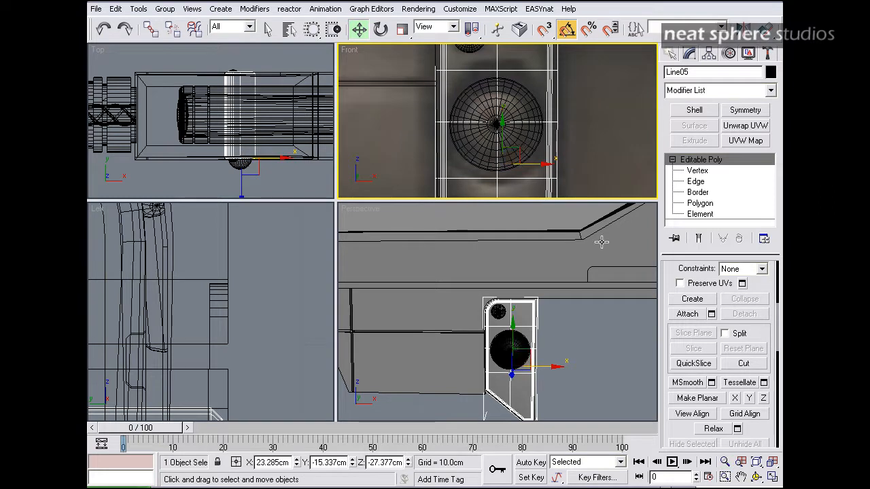
{"action": "left_click", "coordinate": [612, 359]}
{"action": "left_click", "coordinate": [517, 158]}
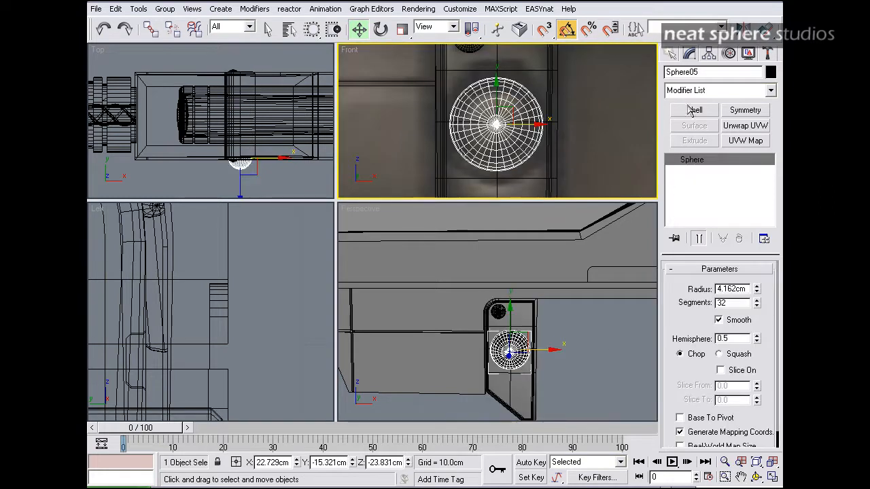